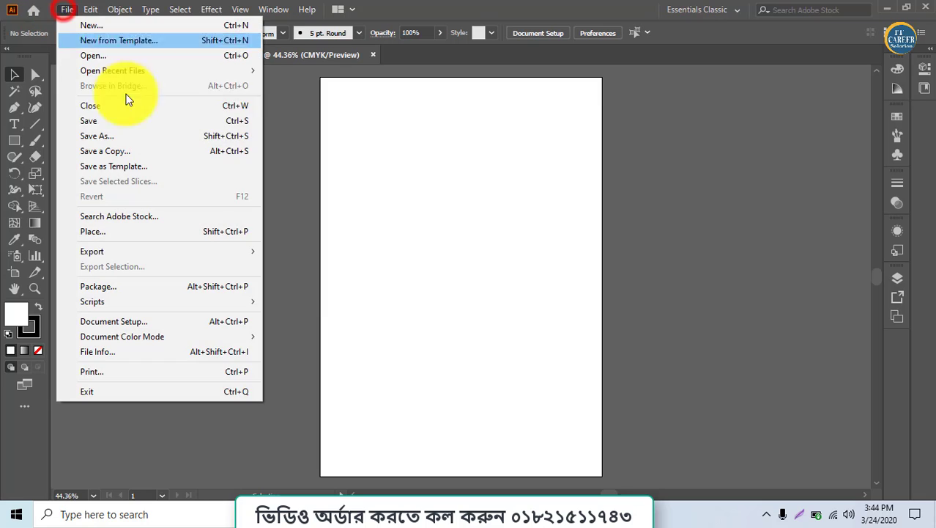
Create a new A4 portrait document in CMYK Color with raster effects set to Screen (72 ppi)
{"action": "left_click", "coordinate": [106, 21]}
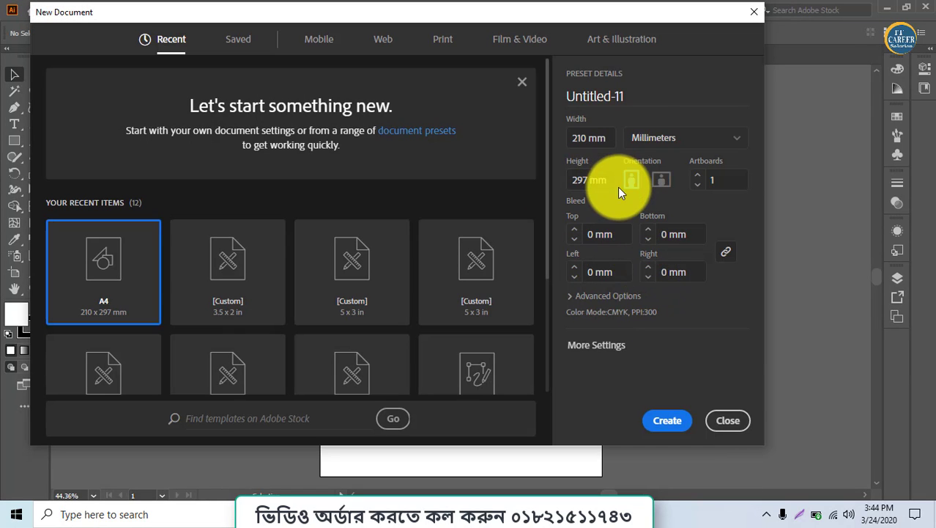
{"action": "left_click", "coordinate": [596, 297]}
{"action": "left_click", "coordinate": [595, 315]}
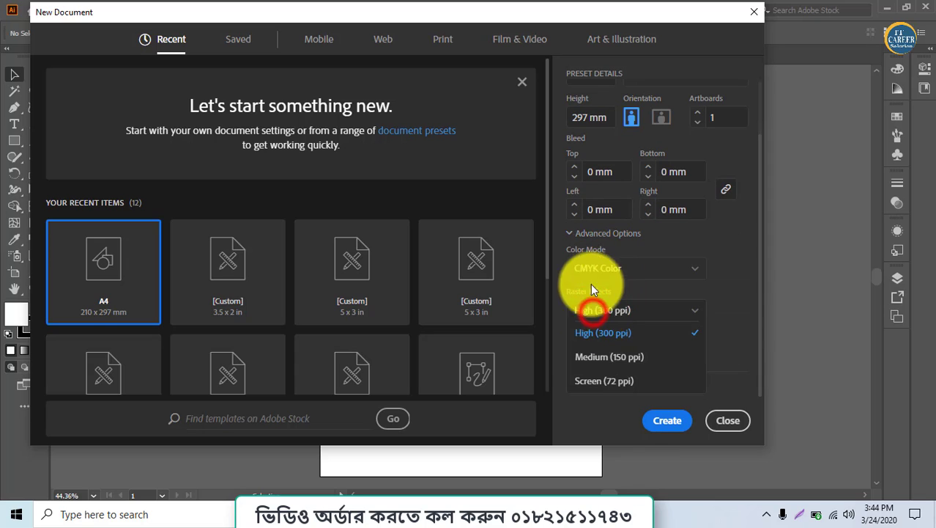
{"action": "left_click", "coordinate": [591, 353]}
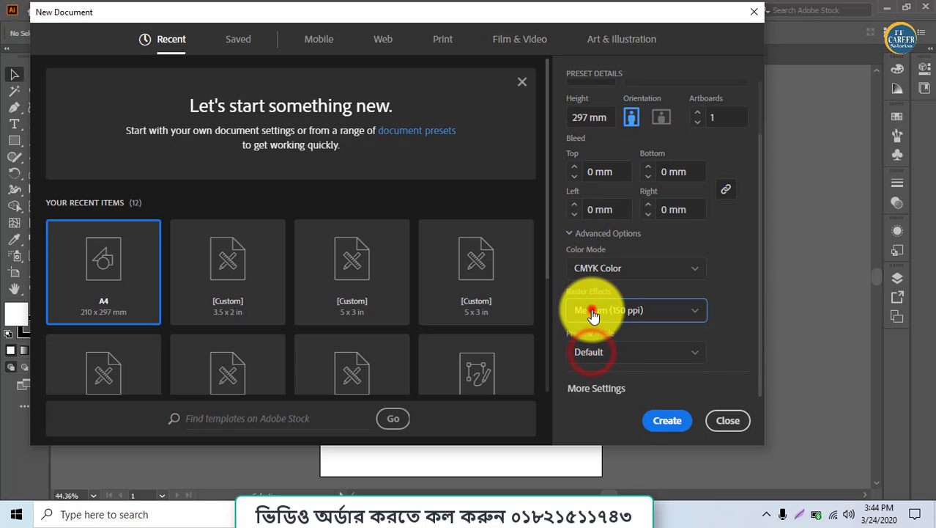
{"action": "left_click", "coordinate": [591, 313]}
{"action": "left_click", "coordinate": [605, 374]}
{"action": "left_click", "coordinate": [669, 422]}
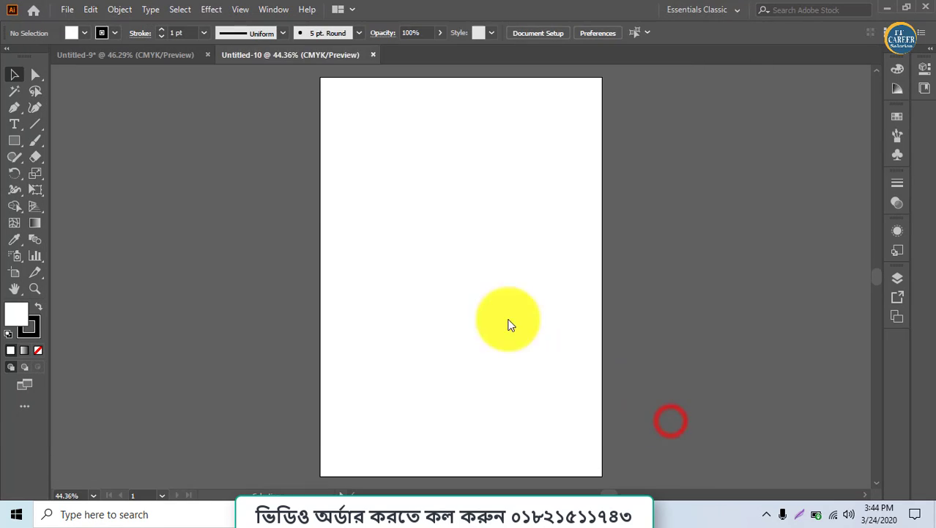
In the Untitled-9 document, move the rose resolution comparison image slightly down
{"action": "left_click", "coordinate": [181, 58]}
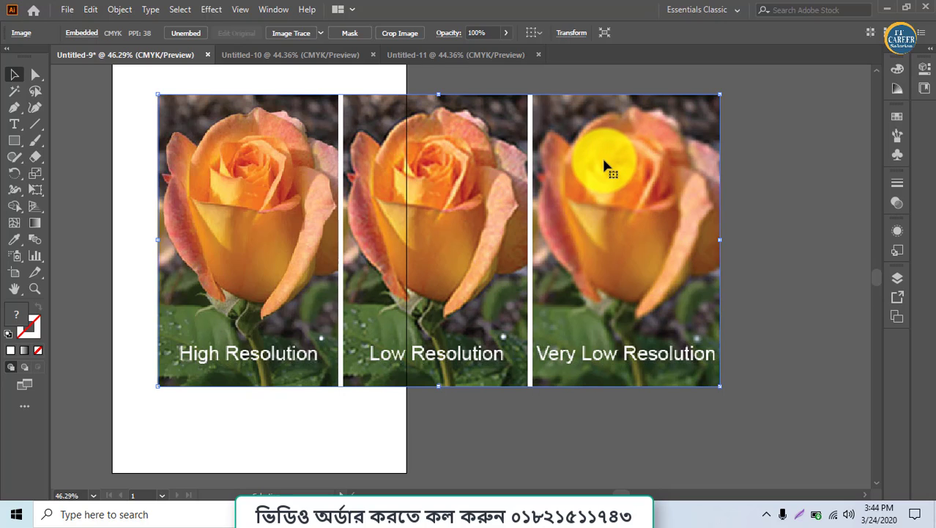
{"action": "left_click_drag", "start_coordinate": [605, 168], "coordinate": [602, 186]}
In the Untitled-10 document, draw a rectangle with black fill and white stroke, and enlarge it to cover most of the artboard
{"action": "left_click", "coordinate": [315, 57]}
{"action": "left_click", "coordinate": [15, 141]}
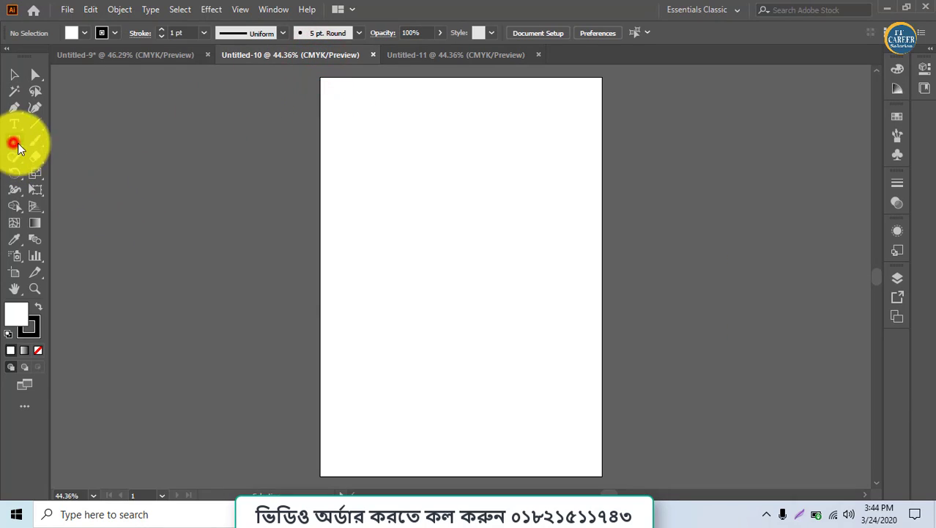
{"action": "left_click_drag", "start_coordinate": [340, 158], "coordinate": [503, 355]}
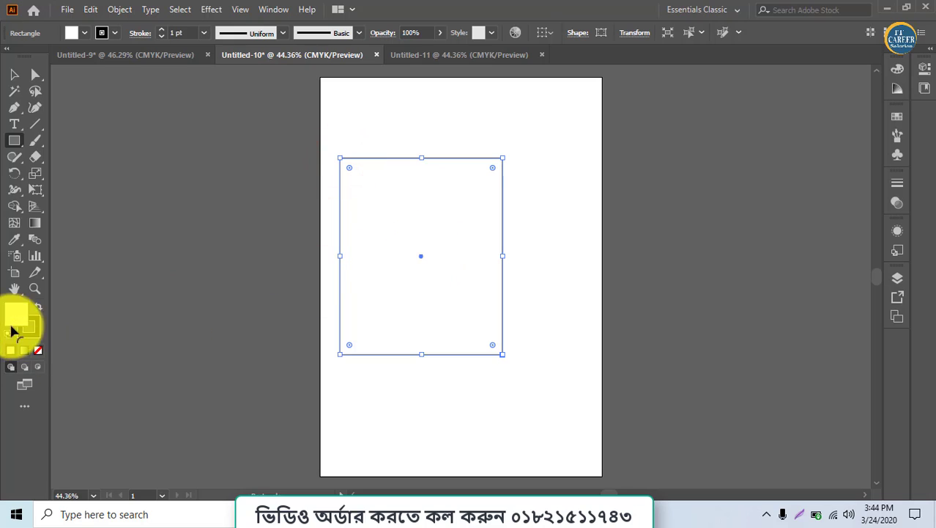
{"action": "left_click", "coordinate": [38, 307]}
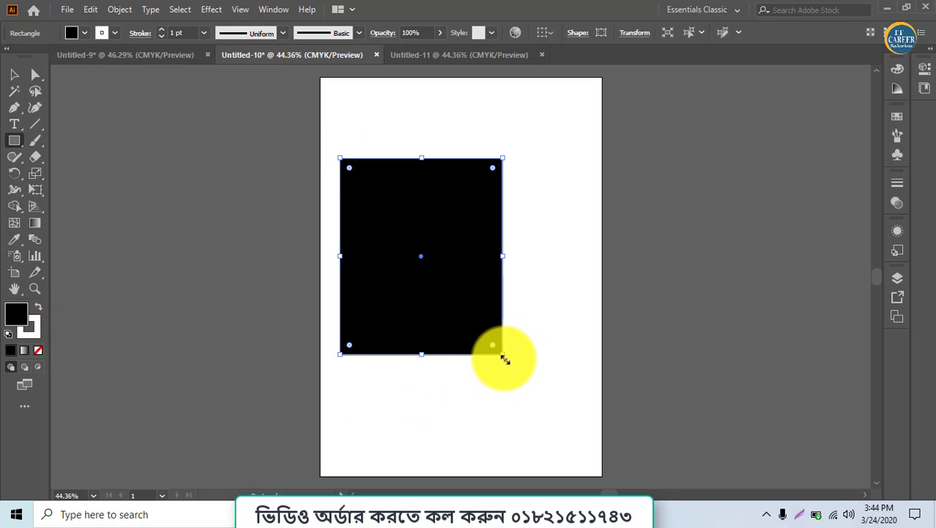
{"action": "left_click_drag", "start_coordinate": [504, 355], "coordinate": [584, 442]}
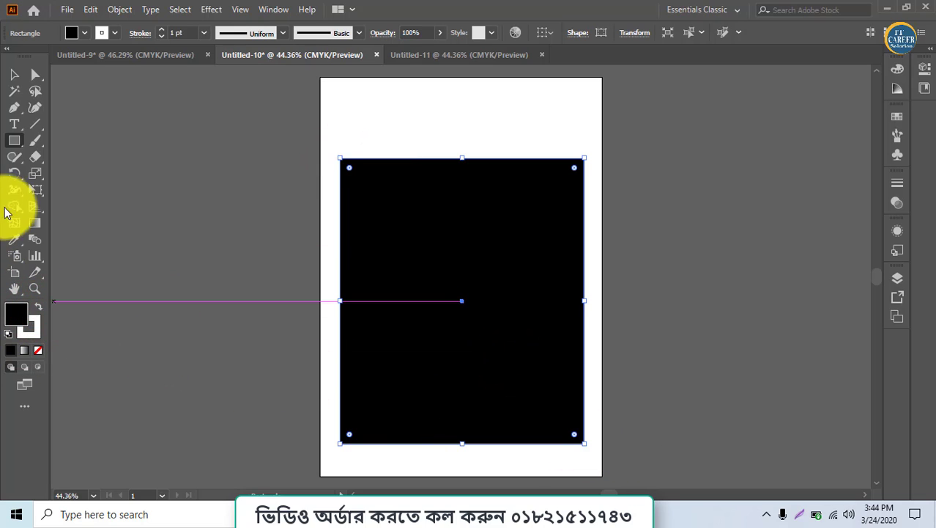
Add "Lorem ipsum" text with white fill on the black rectangle and scale it up to about 123 pt
{"action": "left_click", "coordinate": [14, 124]}
{"action": "left_click", "coordinate": [384, 262]}
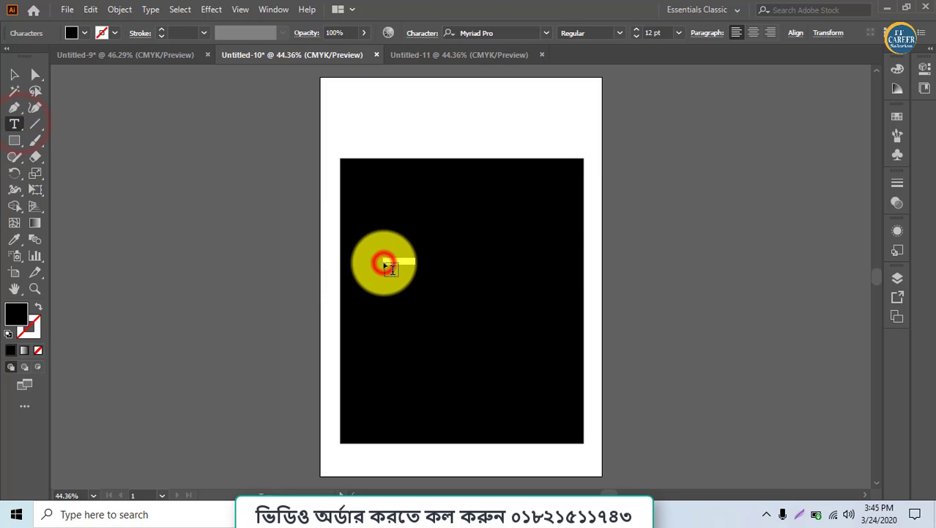
{"action": "left_click", "coordinate": [17, 313]}
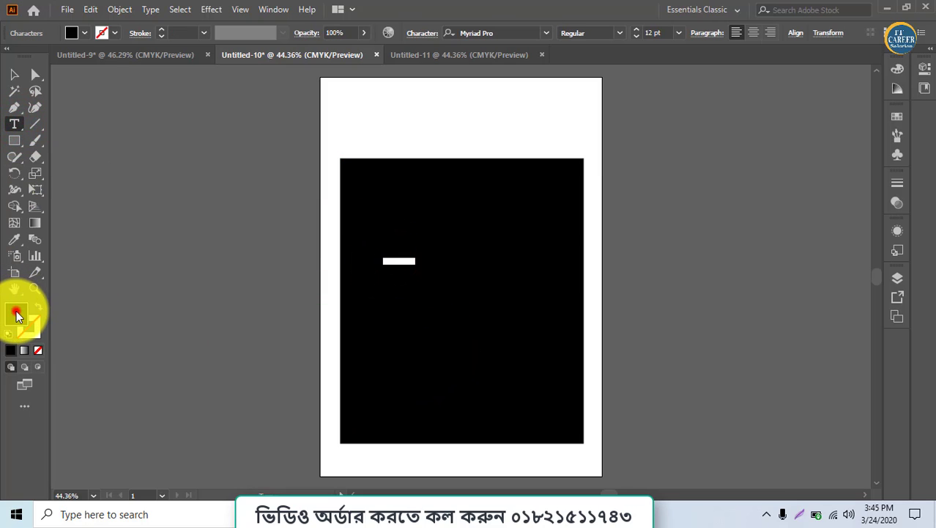
{"action": "left_click_drag", "start_coordinate": [353, 283], "coordinate": [287, 159]}
{"action": "left_click", "coordinate": [592, 170]}
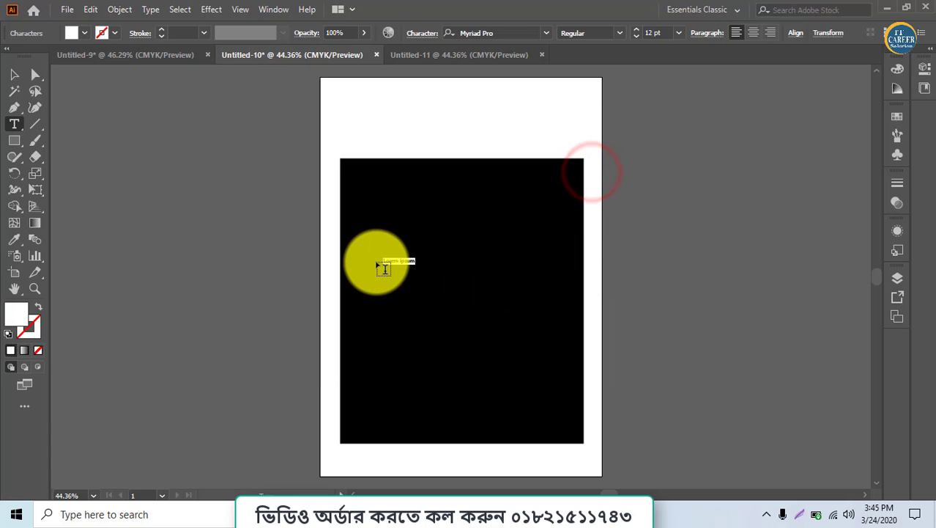
{"action": "left_click", "coordinate": [14, 74]}
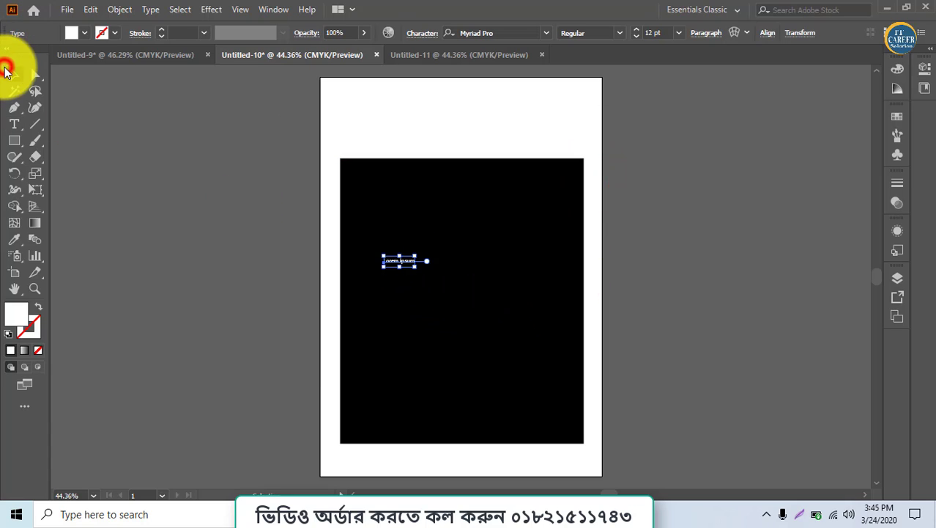
{"action": "left_click_drag", "start_coordinate": [416, 271], "coordinate": [510, 300]}
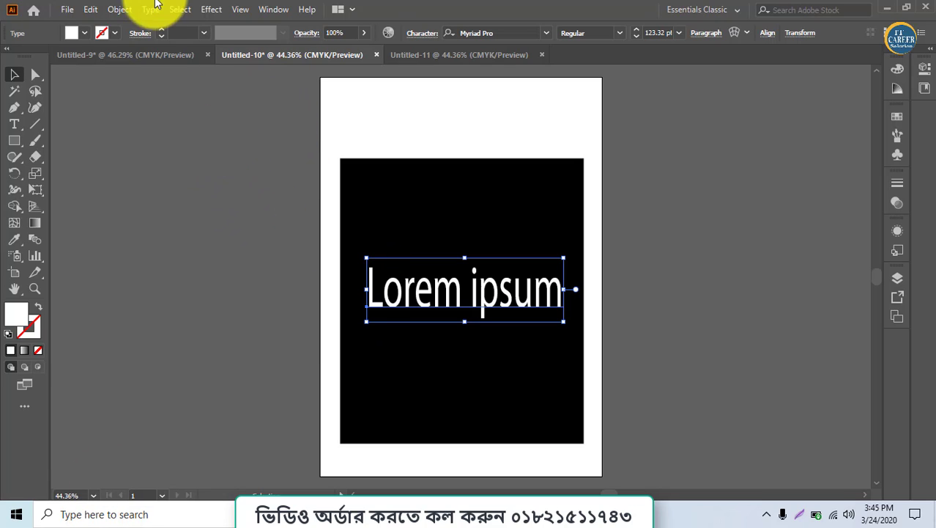
Review the rose comparison image in Untitled-9 alongside the artboards of Untitled-10 and Untitled-11
{"action": "left_click", "coordinate": [106, 51]}
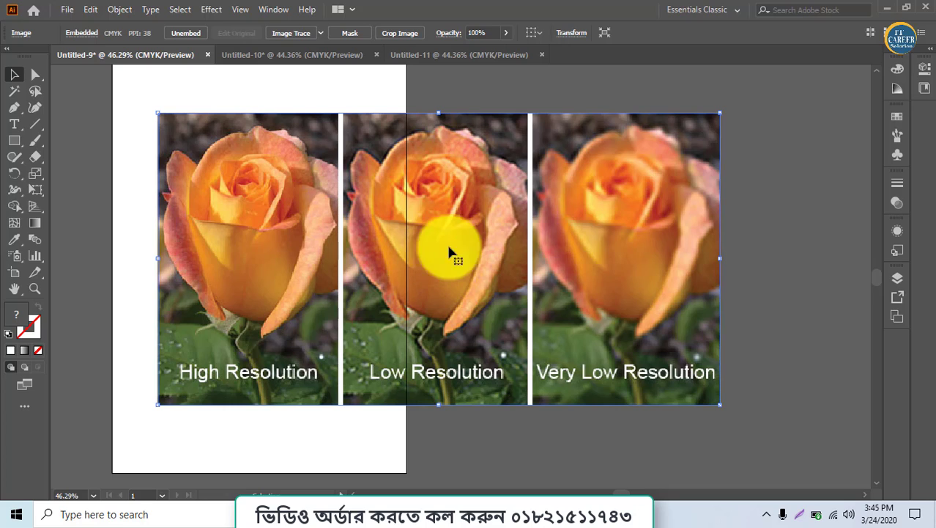
{"action": "left_click", "coordinate": [303, 56]}
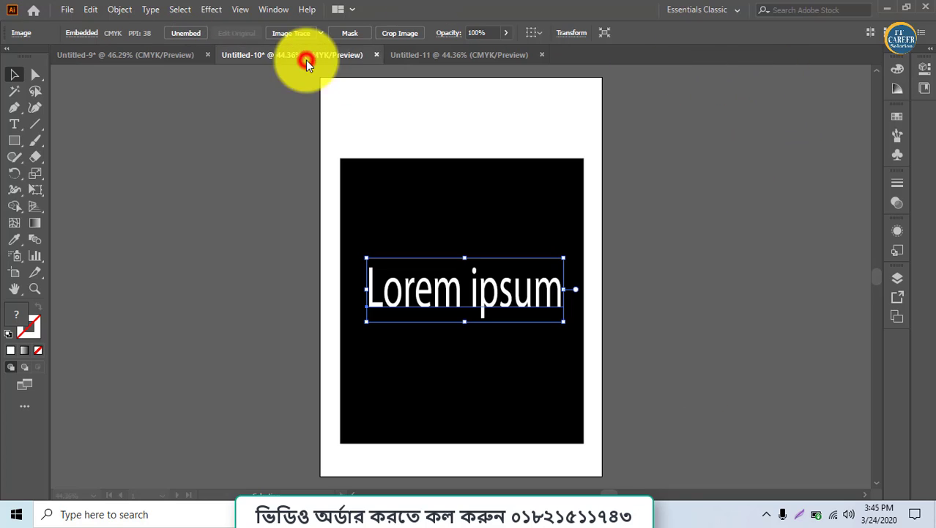
{"action": "left_click", "coordinate": [439, 56]}
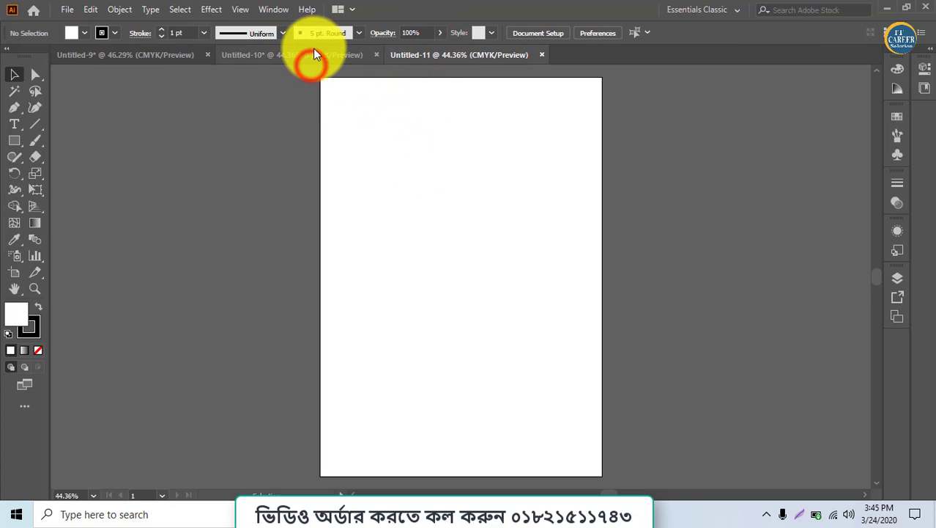
In Untitled-10, enlarge the "Lorem ipsum" text to about 160 pt and position it across the width of the black rectangle
{"action": "left_click", "coordinate": [311, 57]}
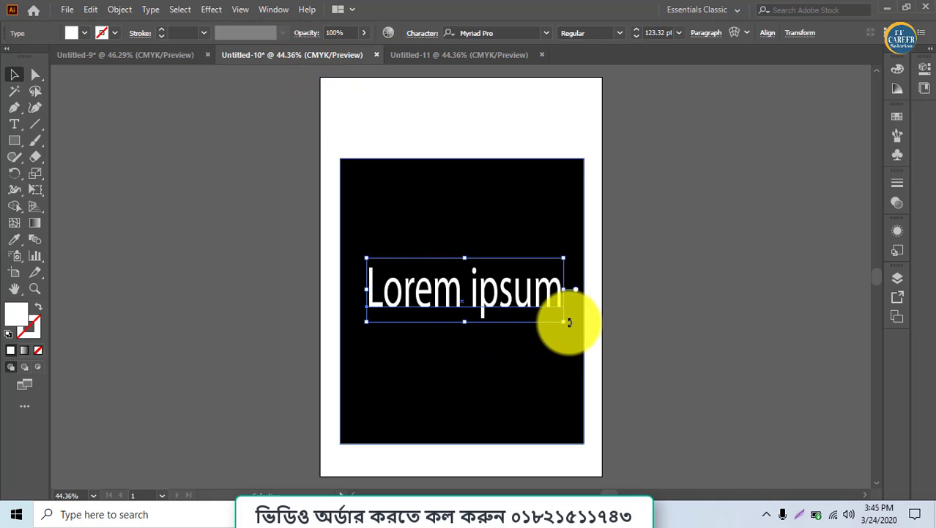
{"action": "left_click_drag", "start_coordinate": [563, 325], "coordinate": [603, 339]}
{"action": "left_click_drag", "start_coordinate": [510, 316], "coordinate": [533, 323]}
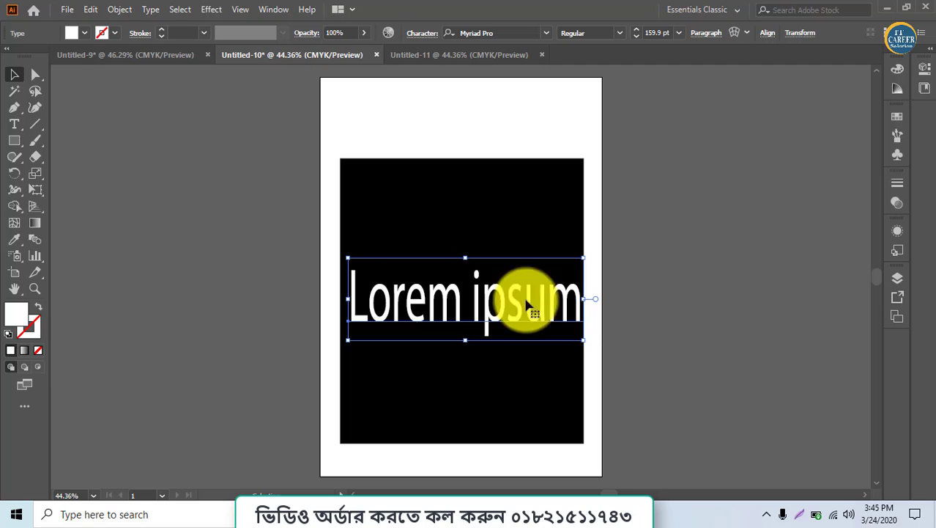
Export the Untitled-10 artwork to the Desktop as a JPEG named Untitled-10.jpg
{"action": "left_click", "coordinate": [70, 11]}
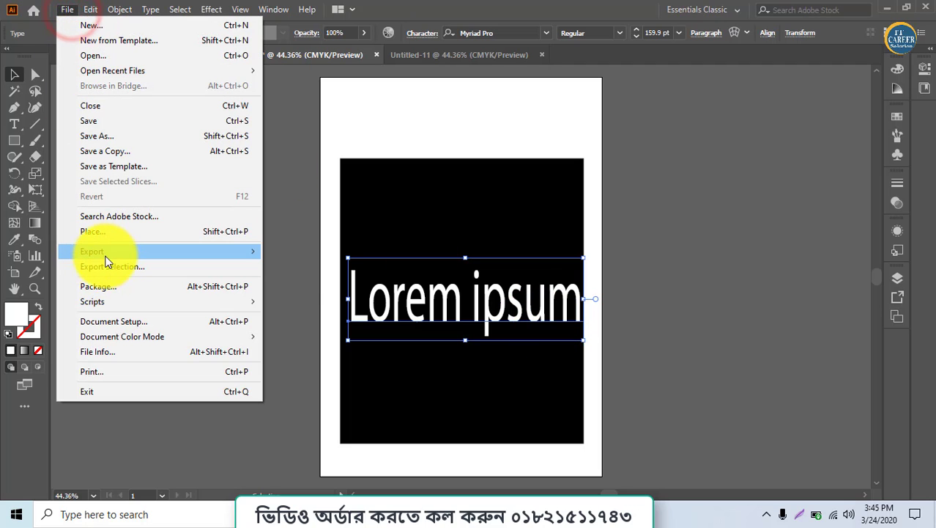
{"action": "mouse_move", "coordinate": [109, 252]}
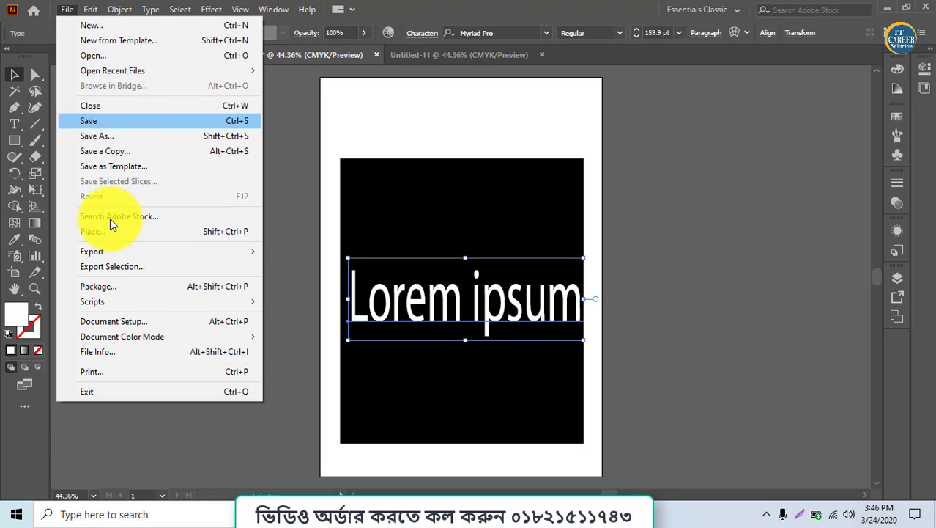
{"action": "left_click", "coordinate": [223, 250]}
{"action": "left_click", "coordinate": [334, 264]}
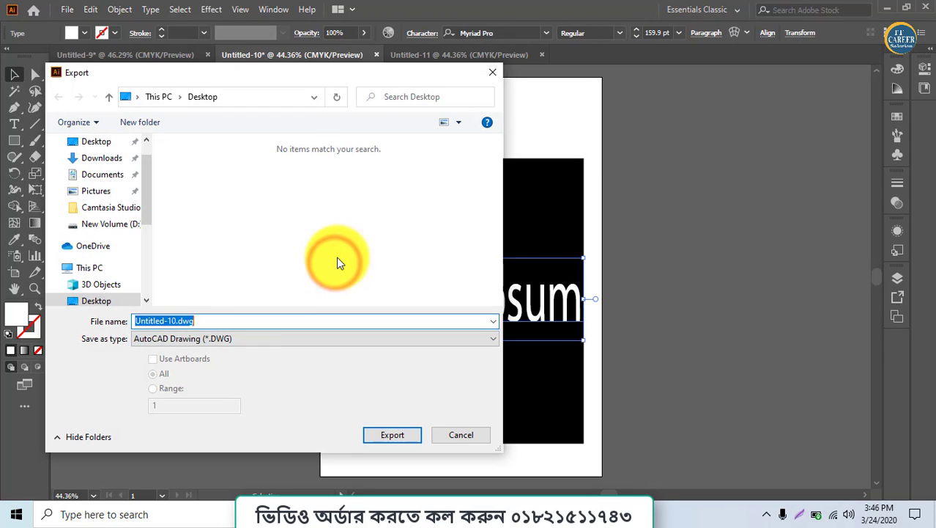
{"action": "left_click", "coordinate": [246, 338]}
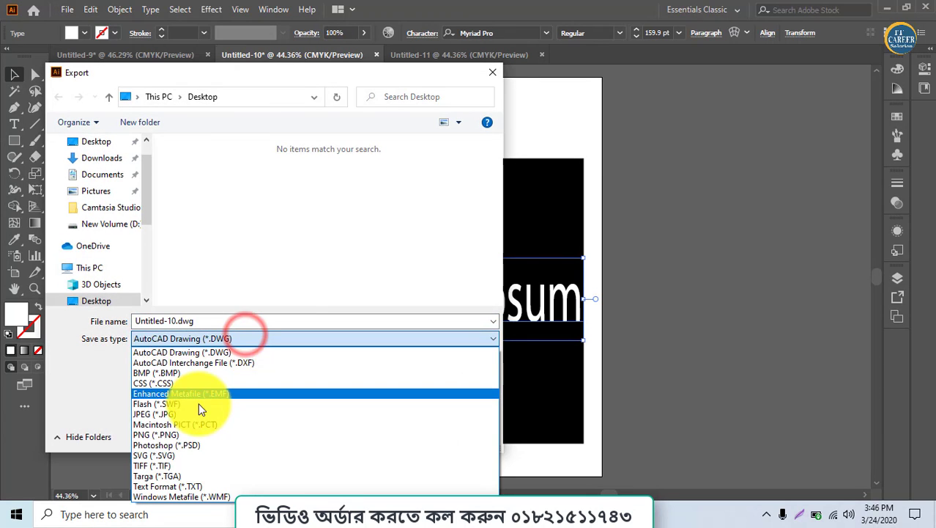
{"action": "left_click", "coordinate": [193, 414]}
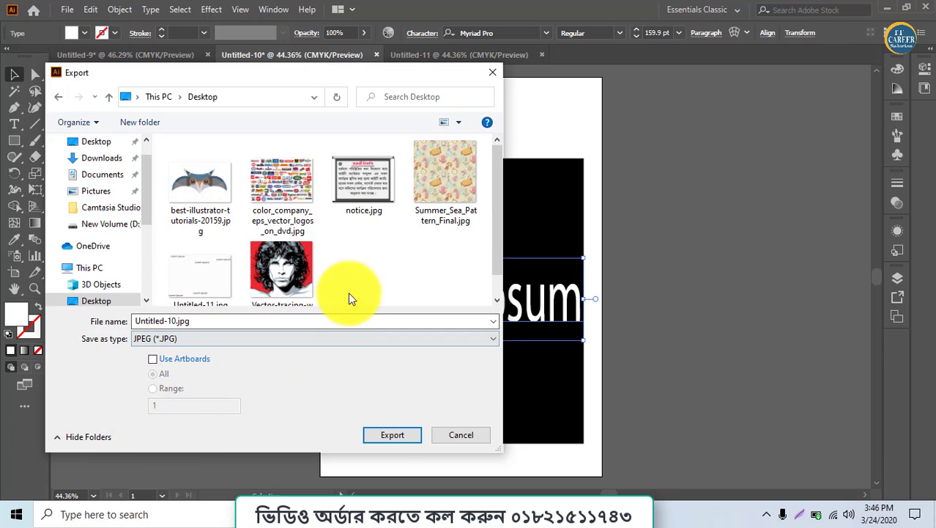
{"action": "left_click", "coordinate": [392, 436]}
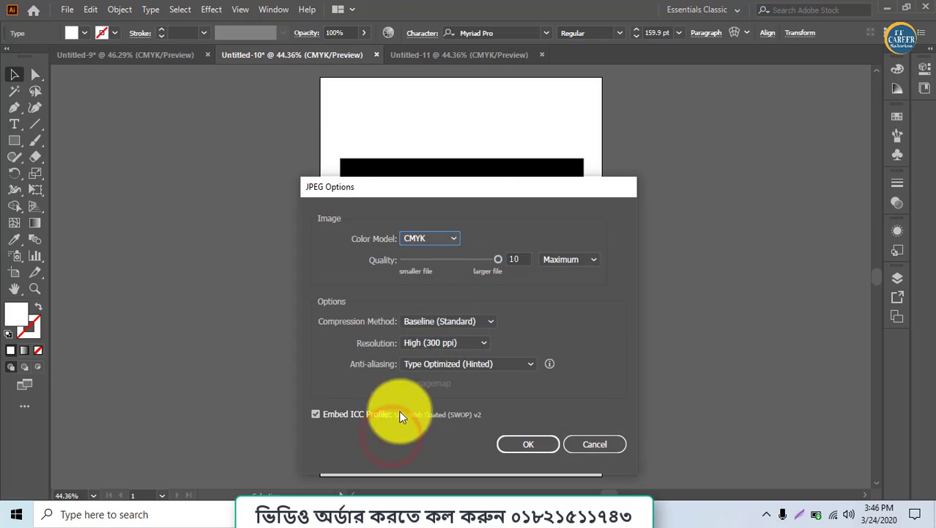
Set the JPEG quality to Low and the resolution to Screen (72 ppi), and complete the export
{"action": "left_click_drag", "start_coordinate": [453, 197], "coordinate": [367, 117]}
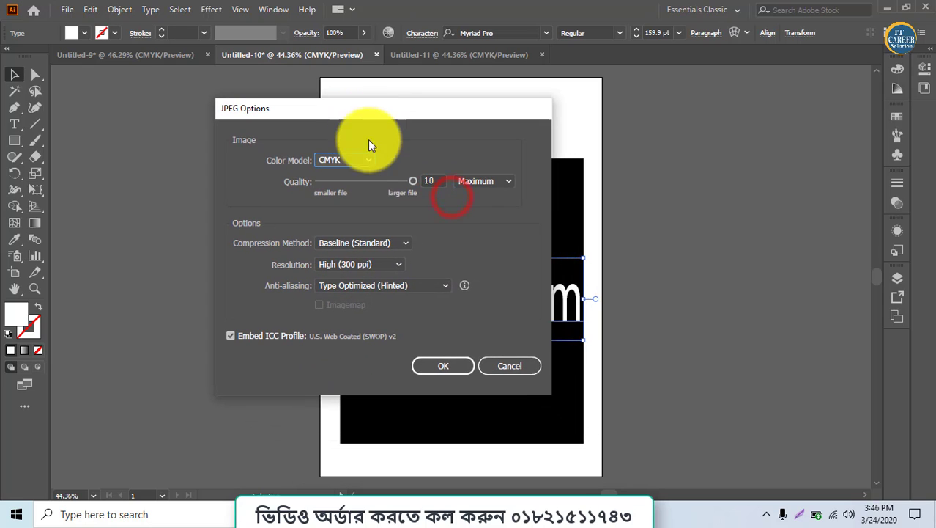
{"action": "left_click", "coordinate": [465, 182]}
{"action": "left_click", "coordinate": [480, 195]}
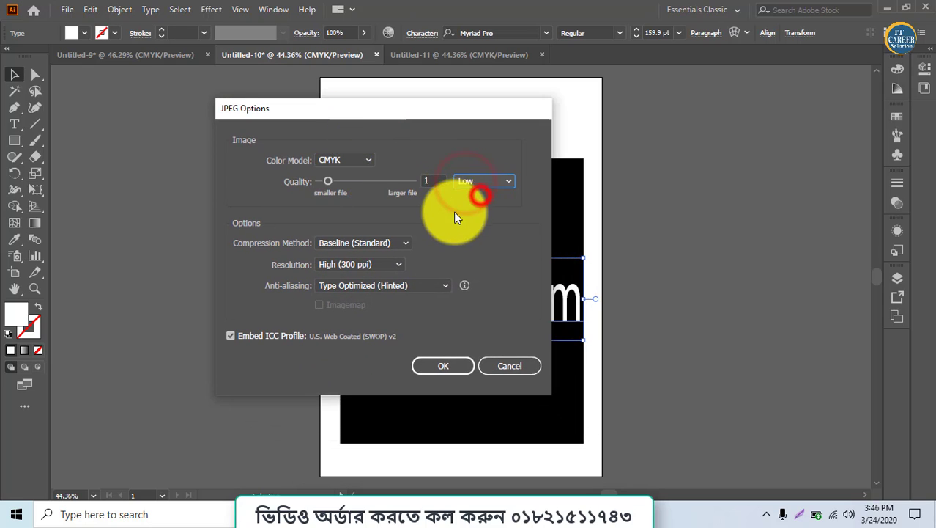
{"action": "left_click", "coordinate": [377, 264]}
{"action": "left_click", "coordinate": [360, 281]}
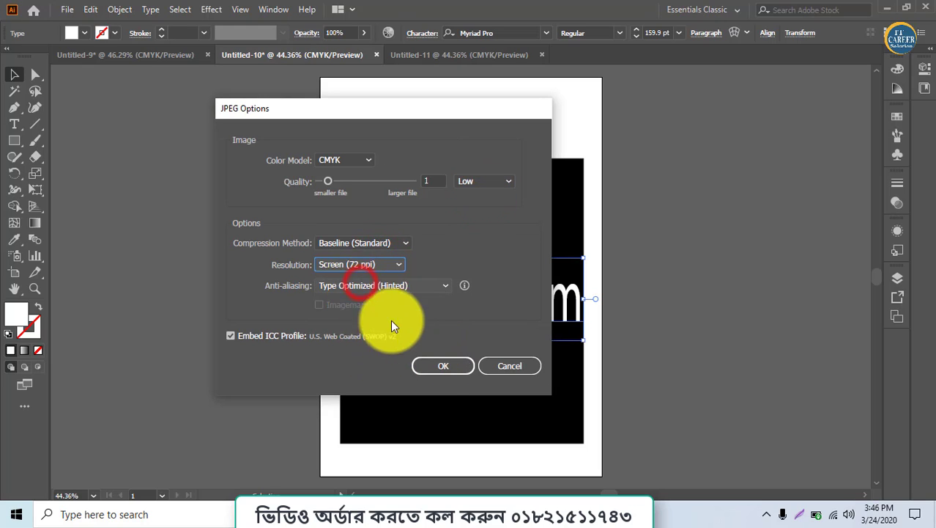
{"action": "left_click", "coordinate": [435, 363]}
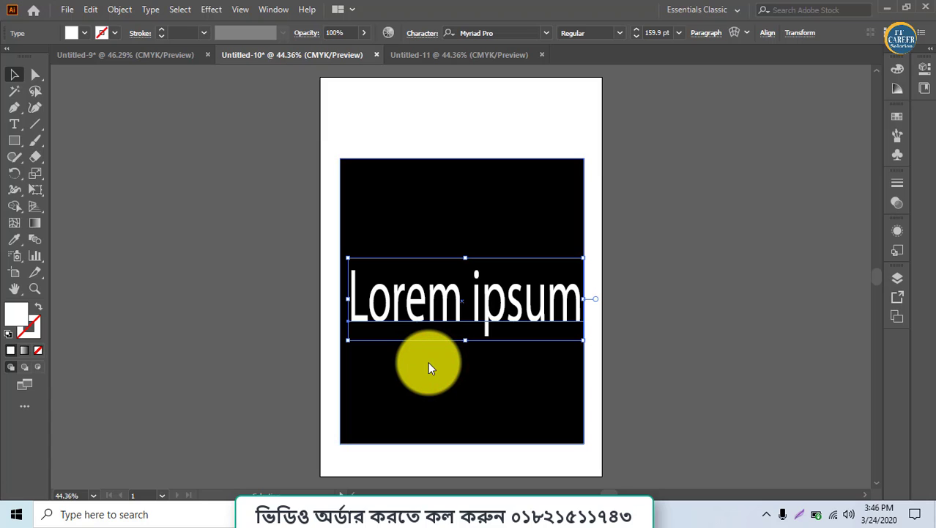
Switch to the Windows desktop and move the Untitled-10.jpg file to an empty area
{"action": "left_click", "coordinate": [883, 12]}
{"action": "left_click", "coordinate": [858, 9]}
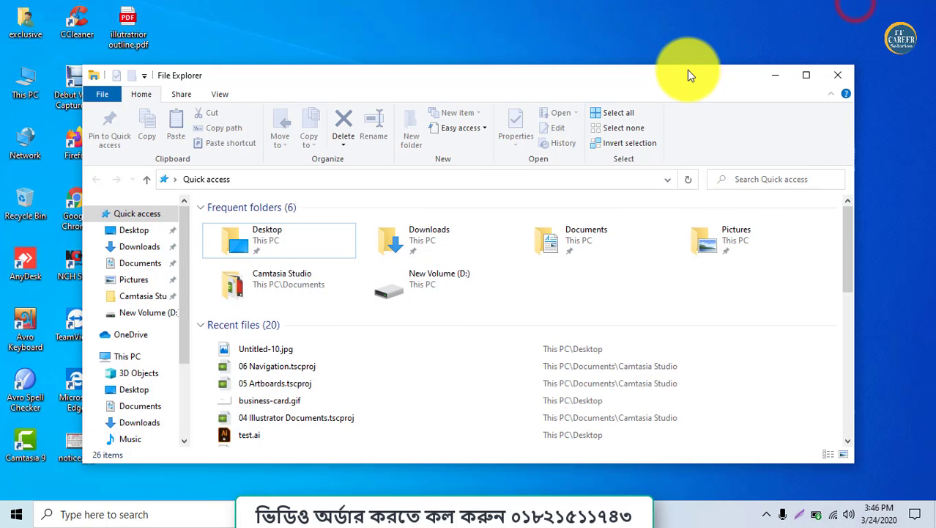
{"action": "left_click", "coordinate": [777, 74]}
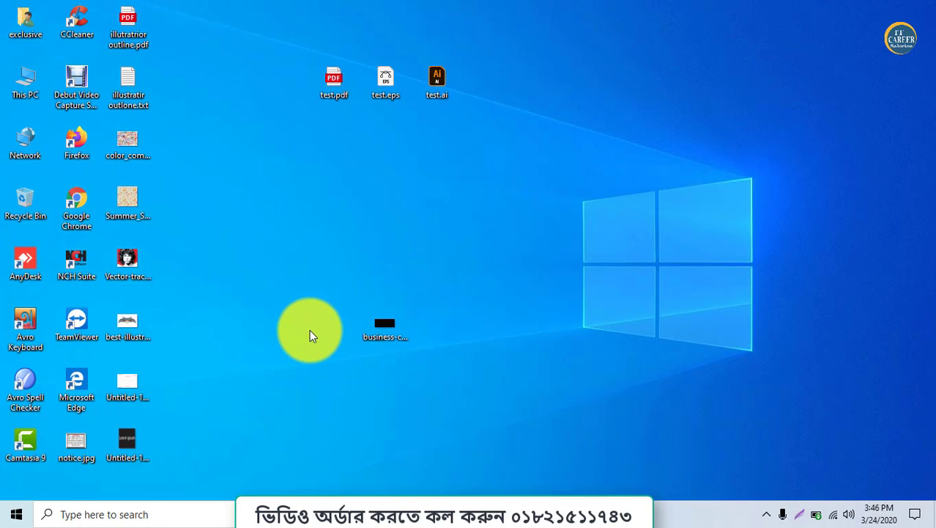
{"action": "left_click_drag", "start_coordinate": [113, 445], "coordinate": [608, 216]}
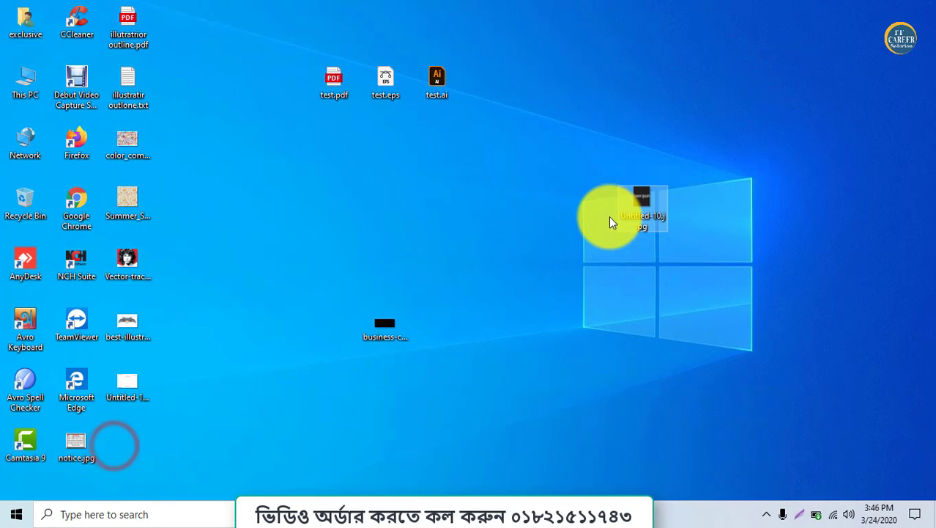
Check the file size of Untitled-10.jpg in its properties and open the image in Photos to inspect its quality
{"action": "right_click", "coordinate": [638, 213]}
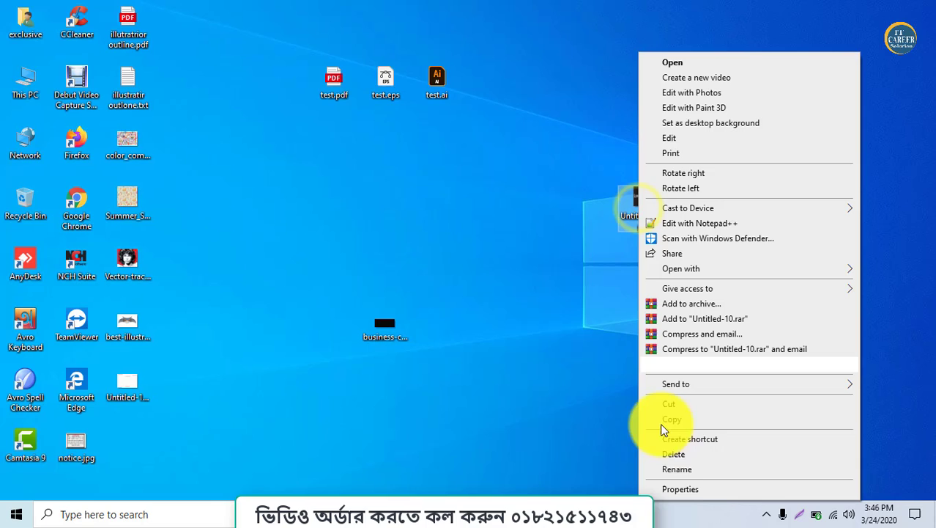
{"action": "left_click", "coordinate": [673, 485]}
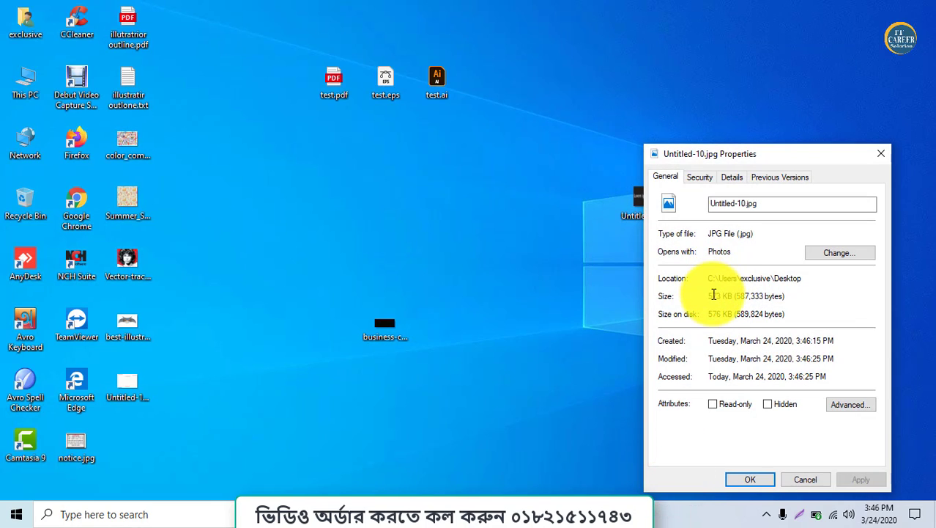
{"action": "left_click_drag", "start_coordinate": [713, 296], "coordinate": [723, 294]}
{"action": "left_click", "coordinate": [612, 240]}
{"action": "left_click", "coordinate": [633, 199]}
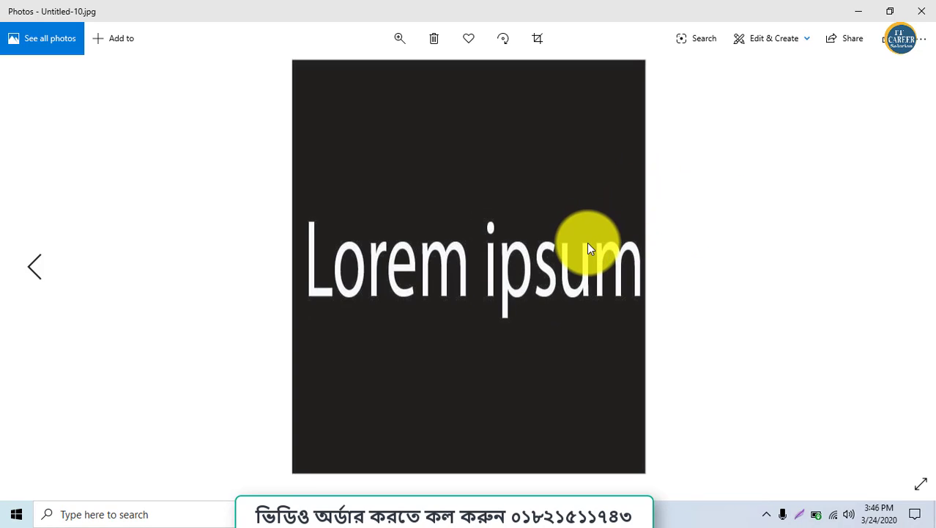
Magnify the Lorem ipsum text in Untitled-10.jpg to inspect its edges, and close the image and its properties
{"action": "scroll", "coordinate": [587, 242], "scroll_direction": "up", "scroll_amount": 6}
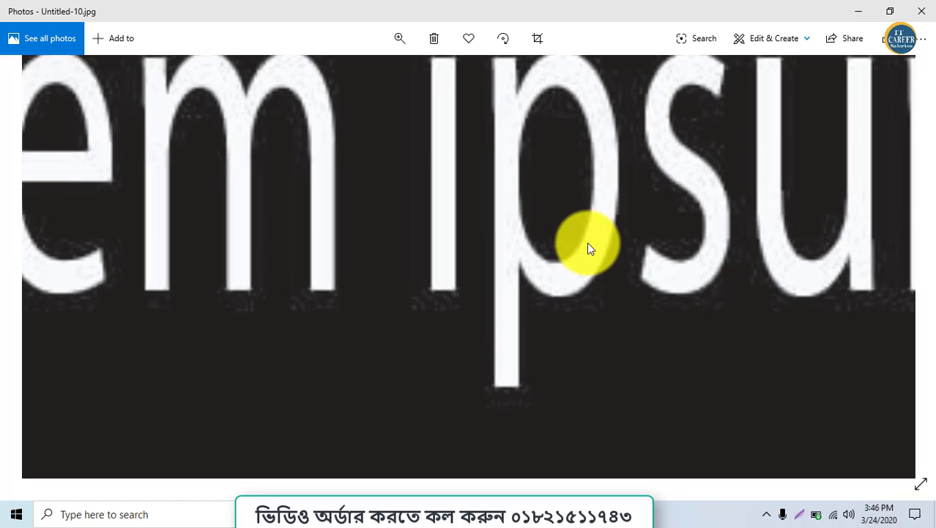
{"action": "scroll", "coordinate": [587, 242], "scroll_direction": "up", "scroll_amount": 3}
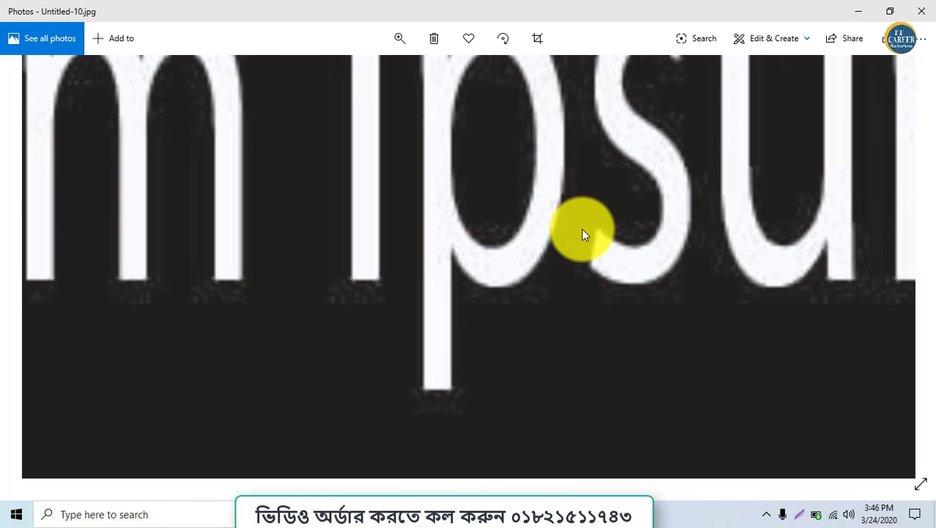
{"action": "scroll", "coordinate": [582, 228], "scroll_direction": "down", "scroll_amount": 3}
{"action": "left_click_drag", "start_coordinate": [575, 234], "coordinate": [578, 323]}
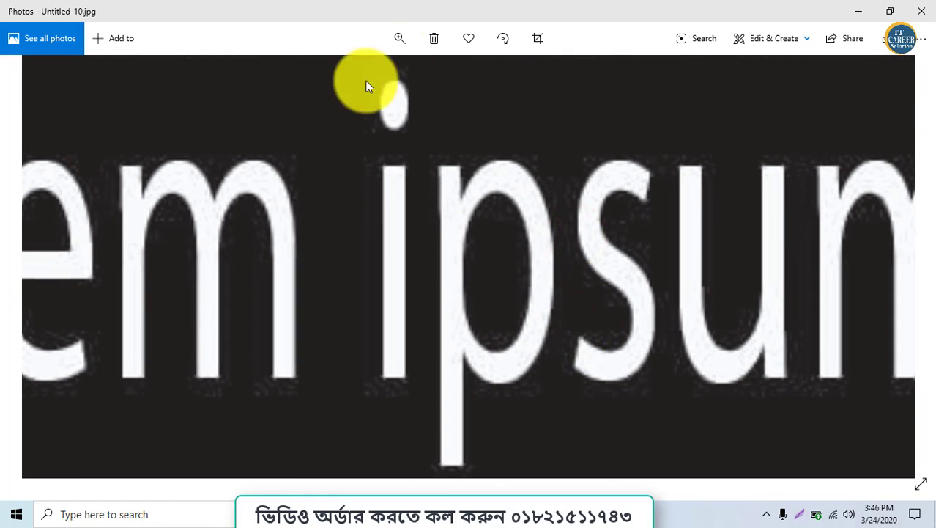
{"action": "left_click", "coordinate": [925, 10]}
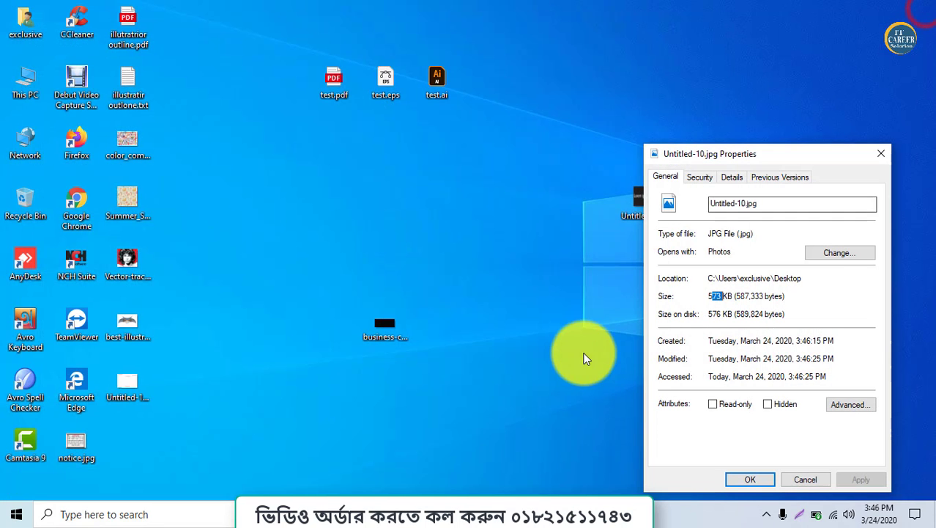
{"action": "left_click", "coordinate": [770, 479]}
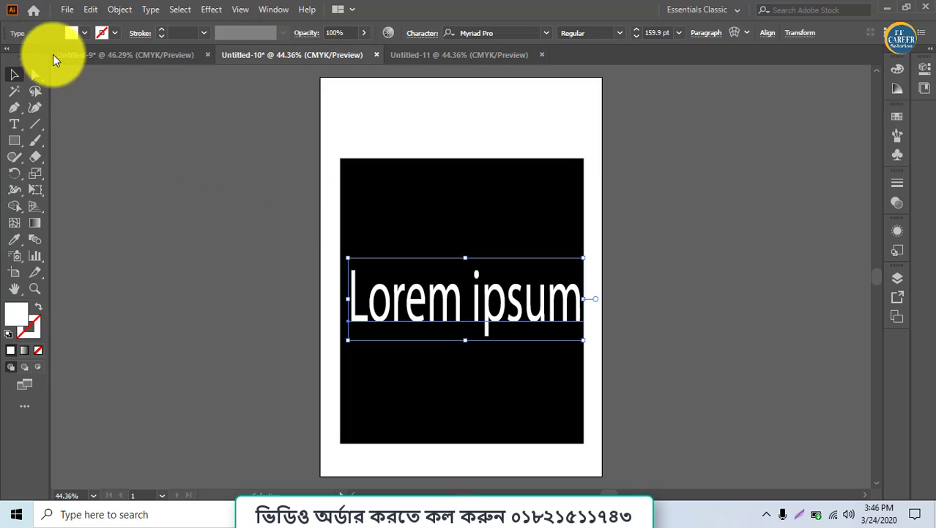
Export the Untitled-10 artwork to the Desktop again as a JPEG named sf
{"action": "left_click", "coordinate": [64, 10]}
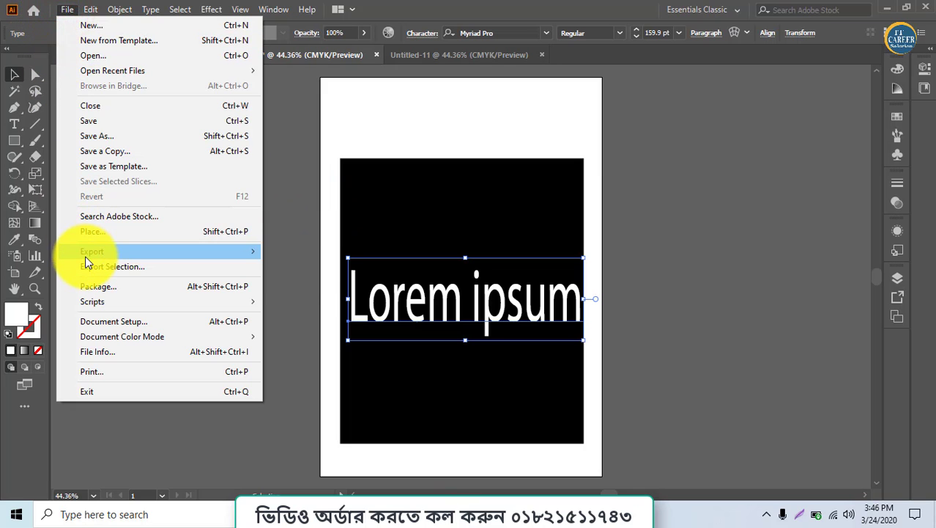
{"action": "left_click", "coordinate": [87, 253]}
{"action": "left_click", "coordinate": [364, 269]}
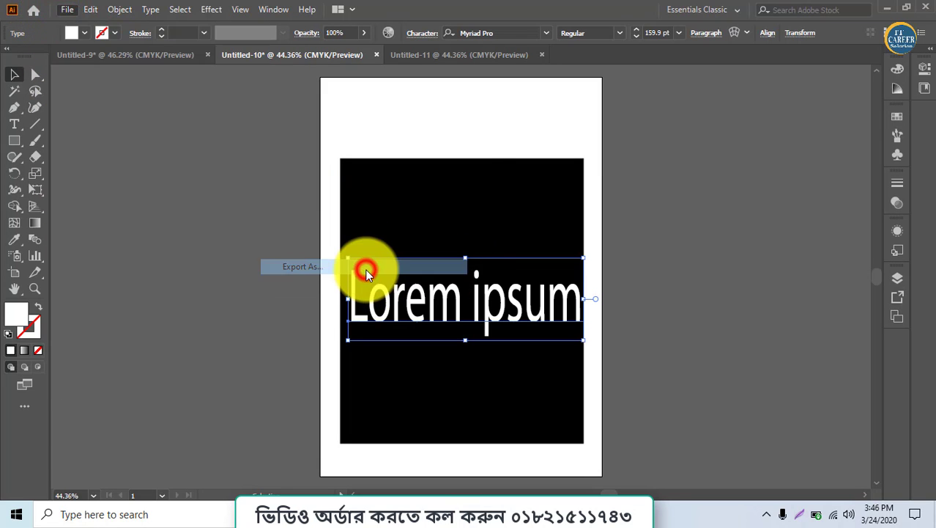
{"action": "left_click", "coordinate": [299, 338]}
{"action": "left_click", "coordinate": [298, 337]}
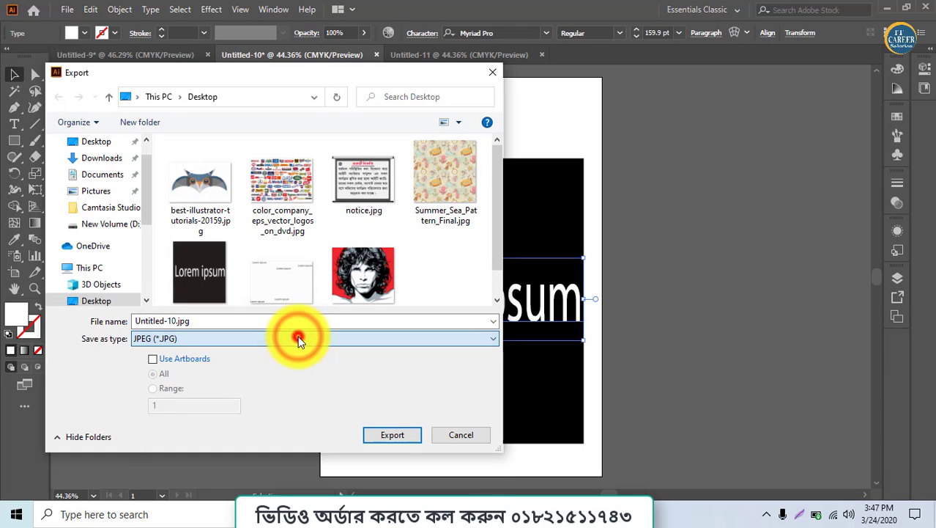
{"action": "double_click", "coordinate": [171, 321]}
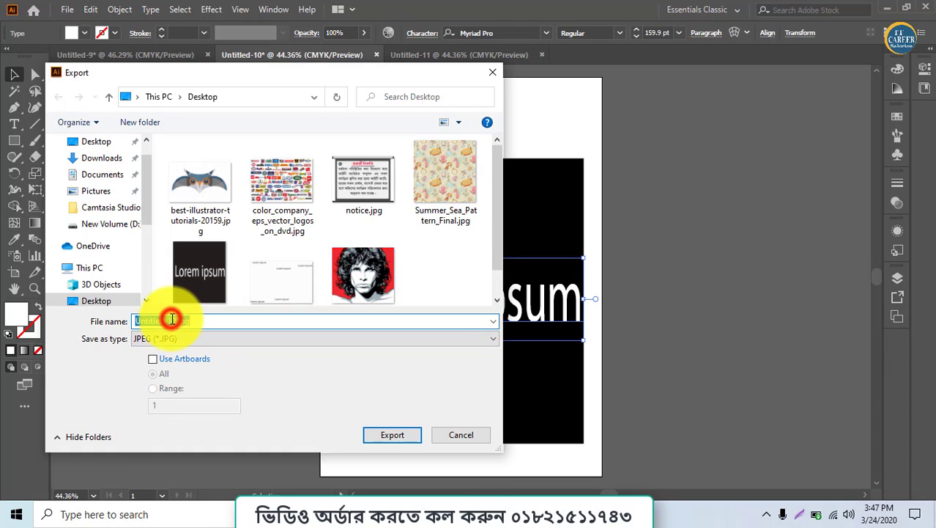
{"action": "type", "text": "sf"}
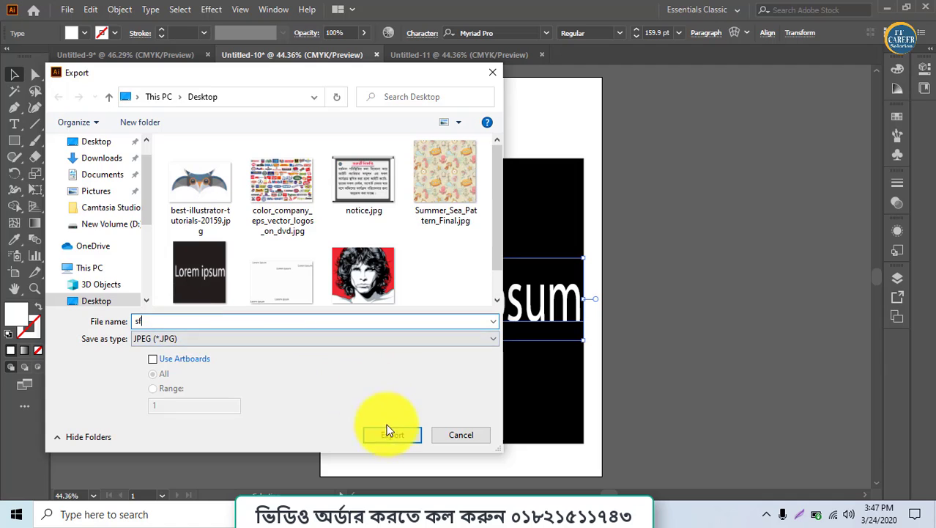
{"action": "left_click", "coordinate": [390, 434]}
Set the JPEG resolution to High (300 ppi), raise the quality toward the larger file size, and complete the export
{"action": "left_click", "coordinate": [351, 264]}
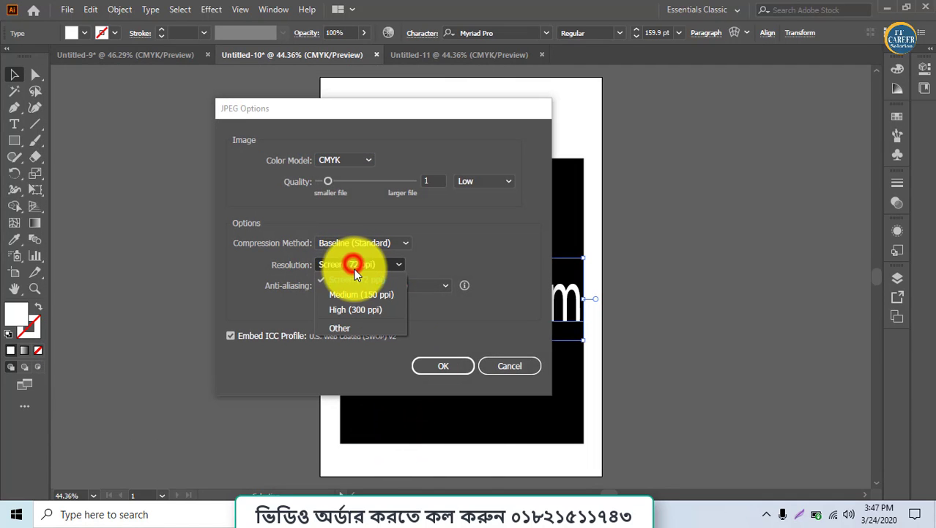
{"action": "left_click", "coordinate": [350, 306]}
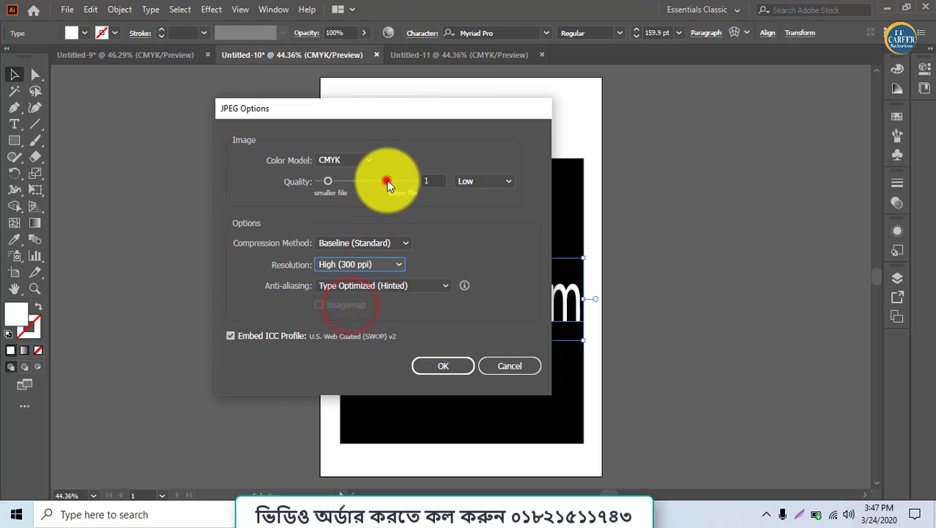
{"action": "left_click_drag", "start_coordinate": [387, 181], "coordinate": [471, 183]}
{"action": "left_click", "coordinate": [442, 364]}
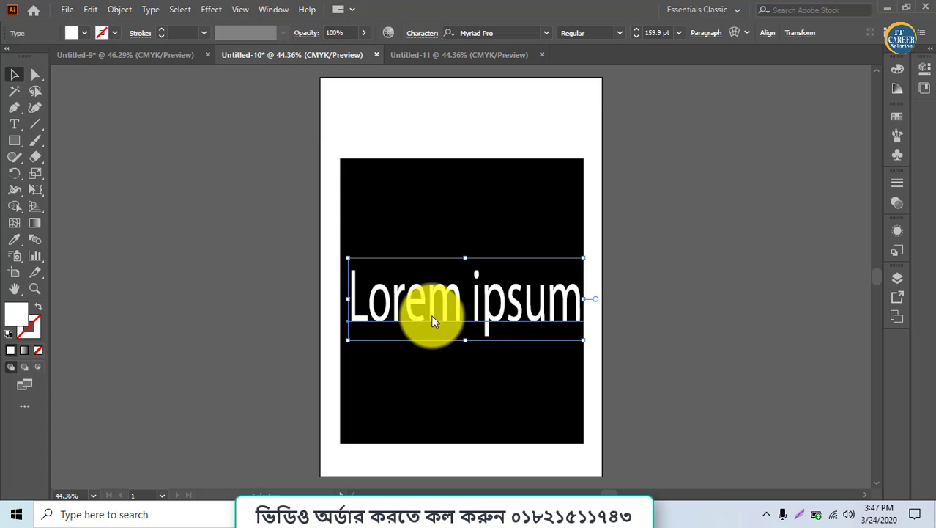
Switch to the Windows desktop, move sf.jpg near Untitled-10.jpg, and open it in Photos
{"action": "left_click", "coordinate": [887, 7]}
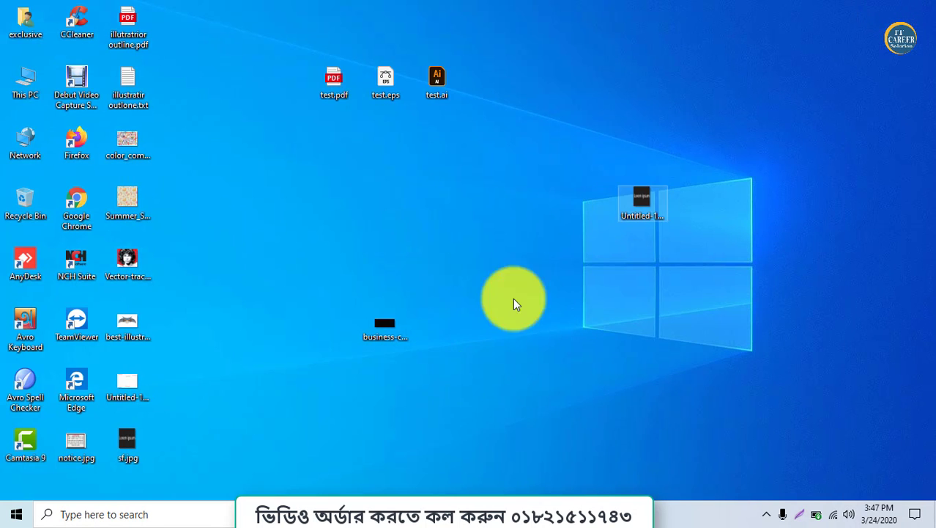
{"action": "left_click_drag", "start_coordinate": [131, 444], "coordinate": [543, 198]}
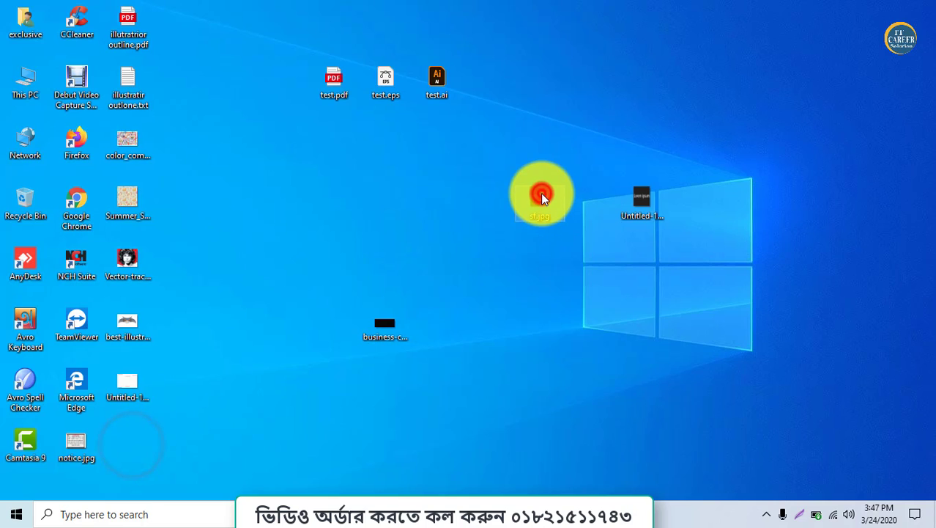
{"action": "double_click", "coordinate": [540, 194]}
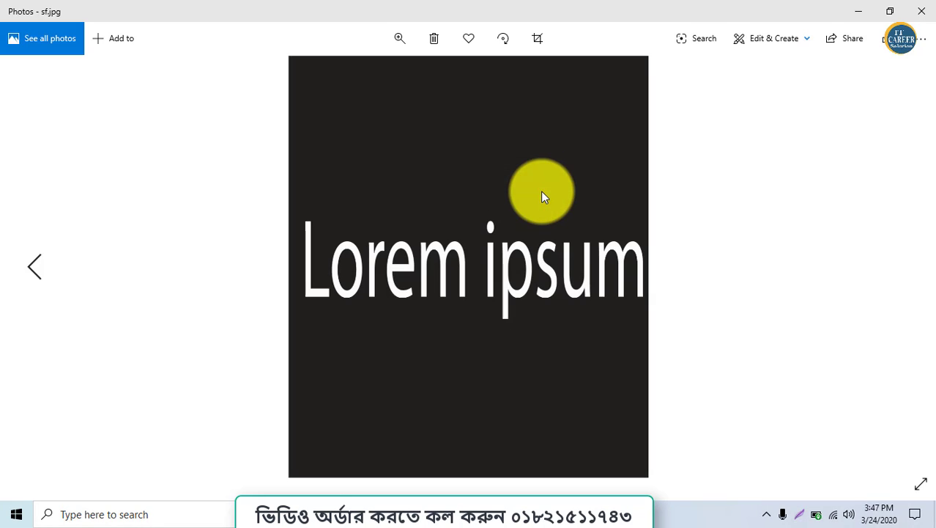
Magnify the text in sf.jpg to inspect the sharpness of its edges, and close the image
{"action": "scroll", "coordinate": [542, 196], "scroll_direction": "up", "scroll_amount": 4}
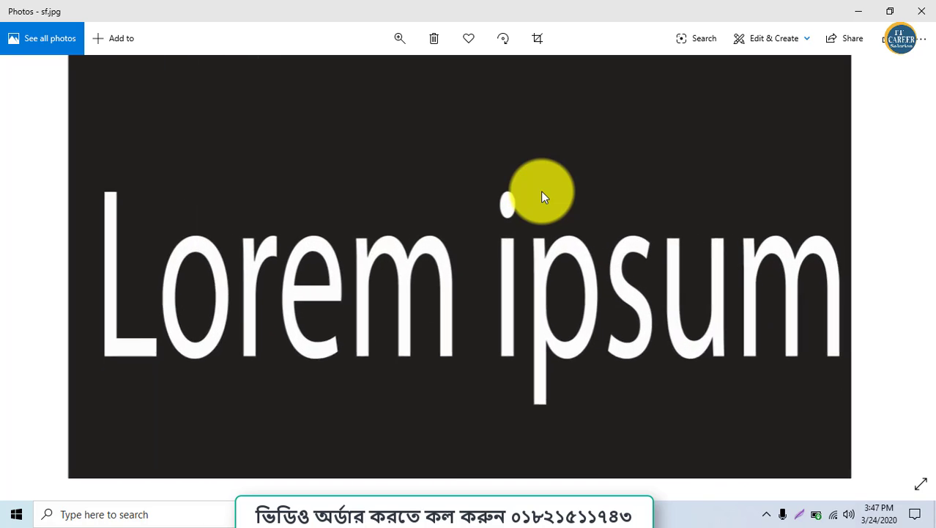
{"action": "scroll", "coordinate": [542, 196], "scroll_direction": "up", "scroll_amount": 5}
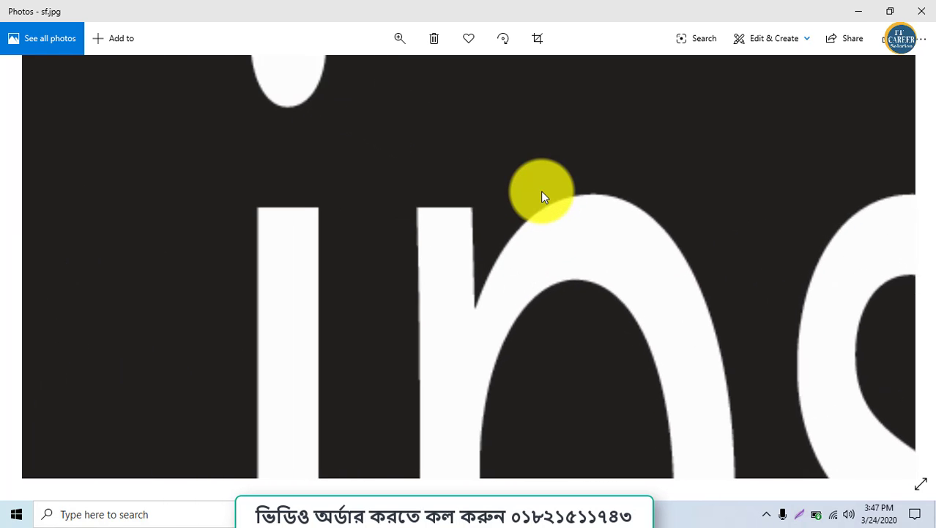
{"action": "scroll", "coordinate": [542, 197], "scroll_direction": "down", "scroll_amount": 3}
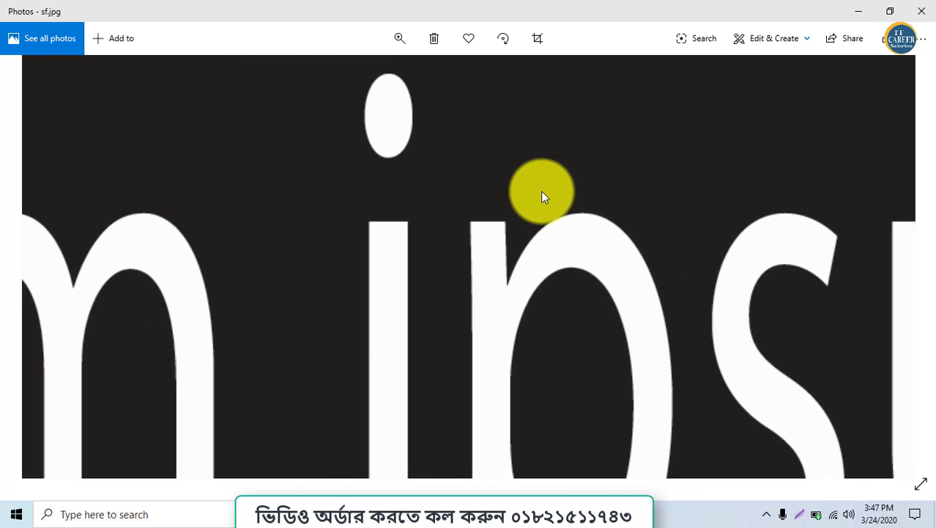
{"action": "double_click", "coordinate": [791, 20]}
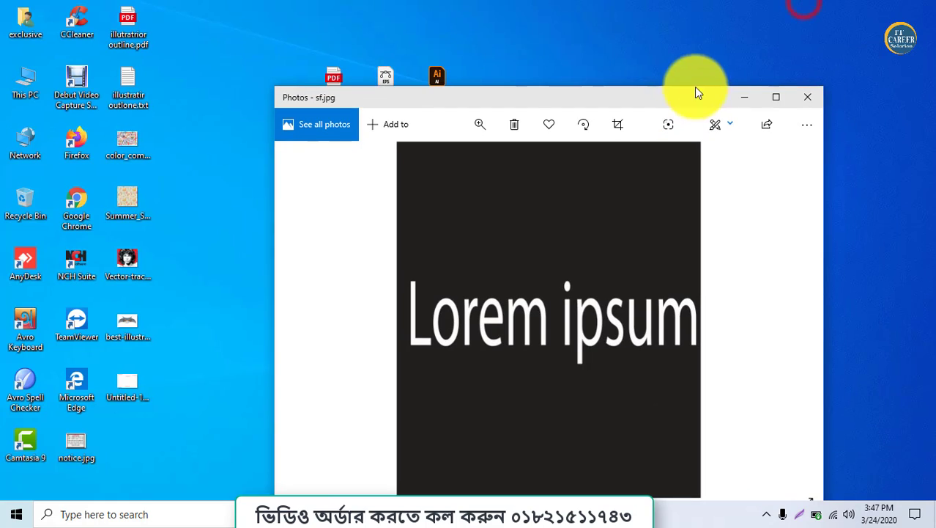
{"action": "left_click", "coordinate": [801, 96]}
Reopen Untitled-10.jpg in Photos and examine its magnified text for comparison with sf.jpg, closing the image when done
{"action": "double_click", "coordinate": [650, 198]}
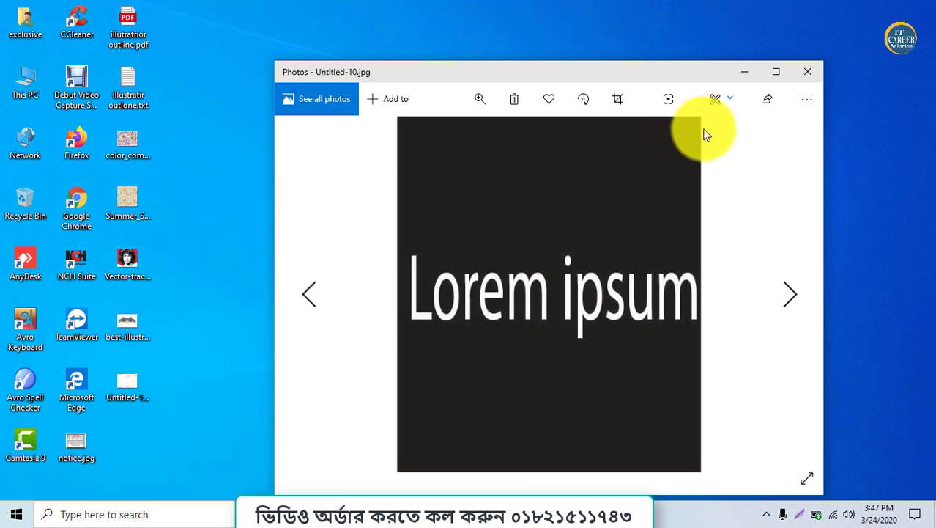
{"action": "left_click", "coordinate": [777, 71]}
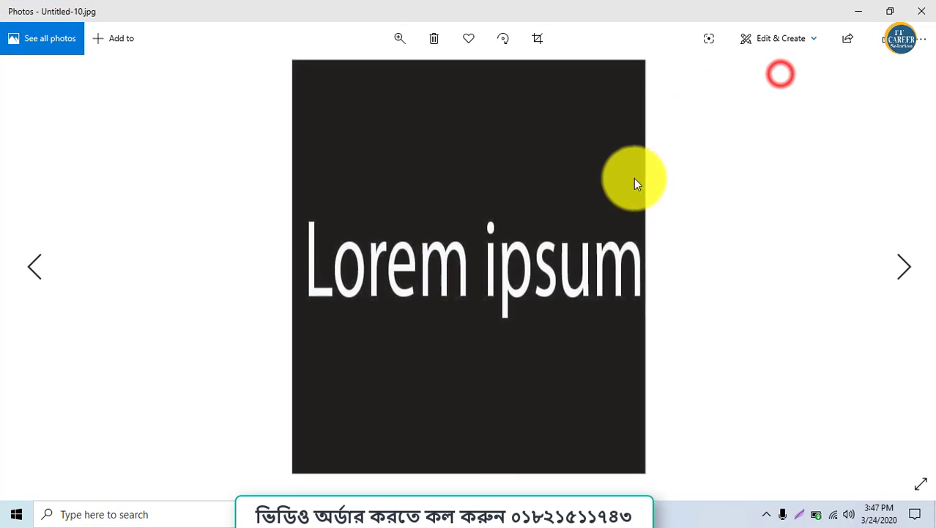
{"action": "scroll", "coordinate": [617, 206], "scroll_direction": "up", "scroll_amount": 3}
{"action": "scroll", "coordinate": [616, 209], "scroll_direction": "up", "scroll_amount": 2}
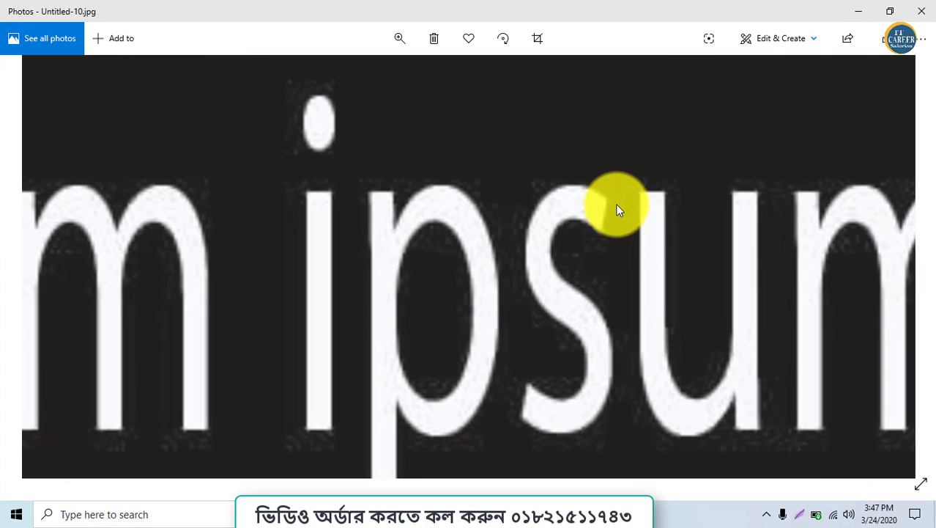
{"action": "scroll", "coordinate": [617, 209], "scroll_direction": "up", "scroll_amount": 3}
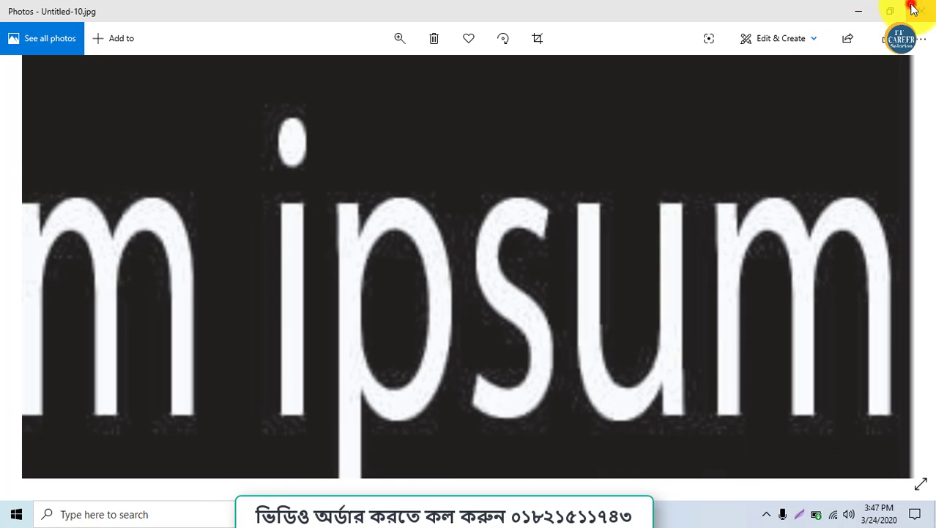
{"action": "left_click", "coordinate": [914, 9]}
Open sf.jpg once more and compare its magnified letter edges with the low-resolution export, closing it when done
{"action": "double_click", "coordinate": [556, 210]}
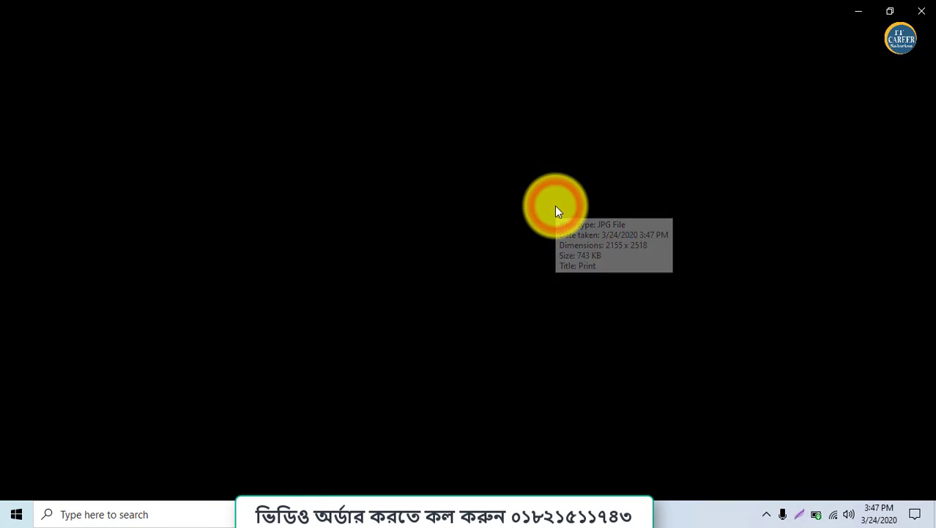
{"action": "scroll", "coordinate": [557, 219], "scroll_direction": "up", "scroll_amount": 5}
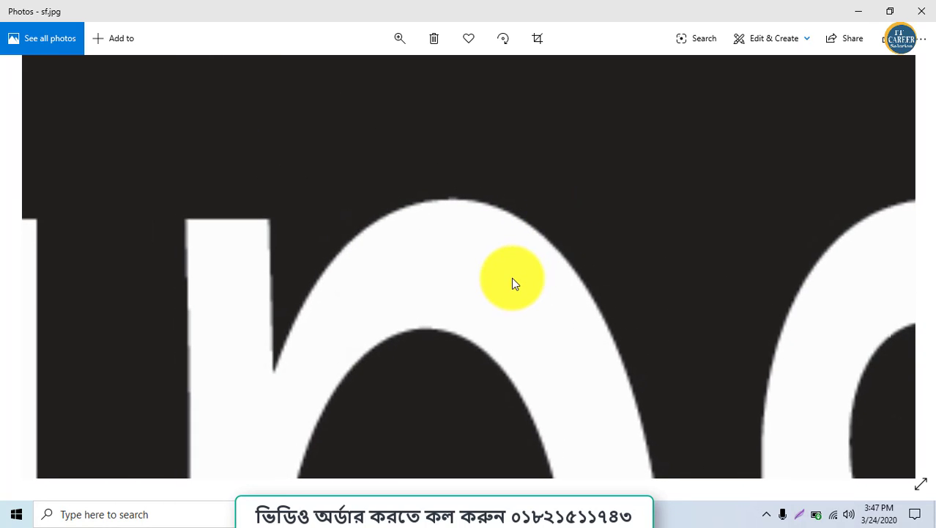
{"action": "scroll", "coordinate": [512, 279], "scroll_direction": "down", "scroll_amount": 5}
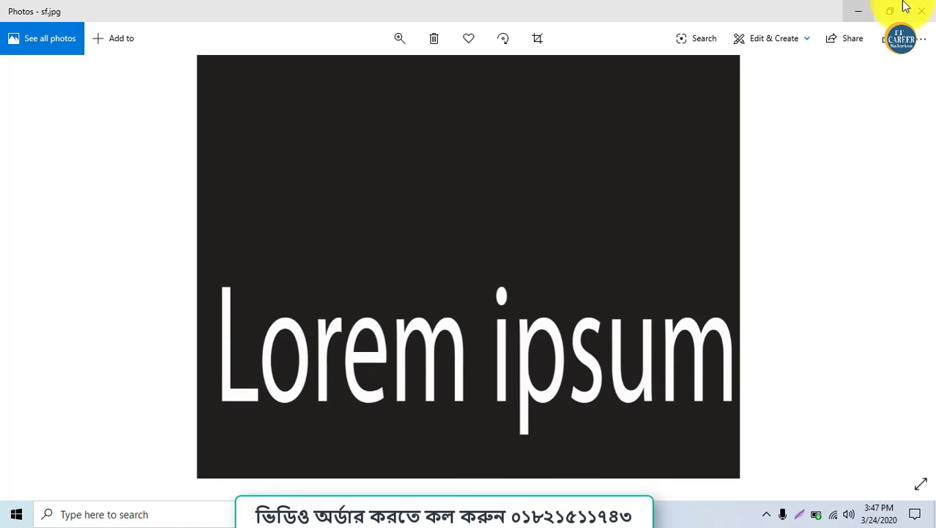
{"action": "left_click", "coordinate": [920, 11]}
Compare the file sizes of sf.jpg and Untitled-10.jpg in their properties
{"action": "right_click", "coordinate": [549, 214]}
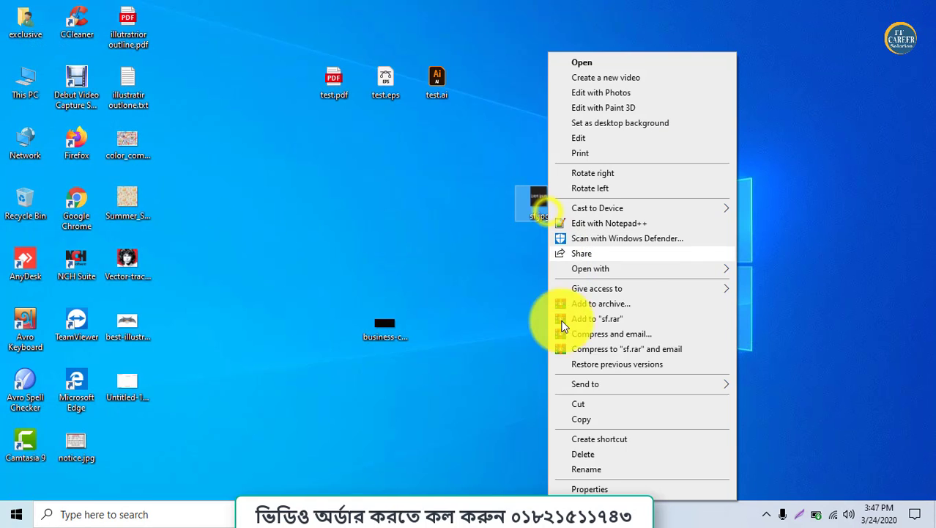
{"action": "left_click", "coordinate": [563, 486]}
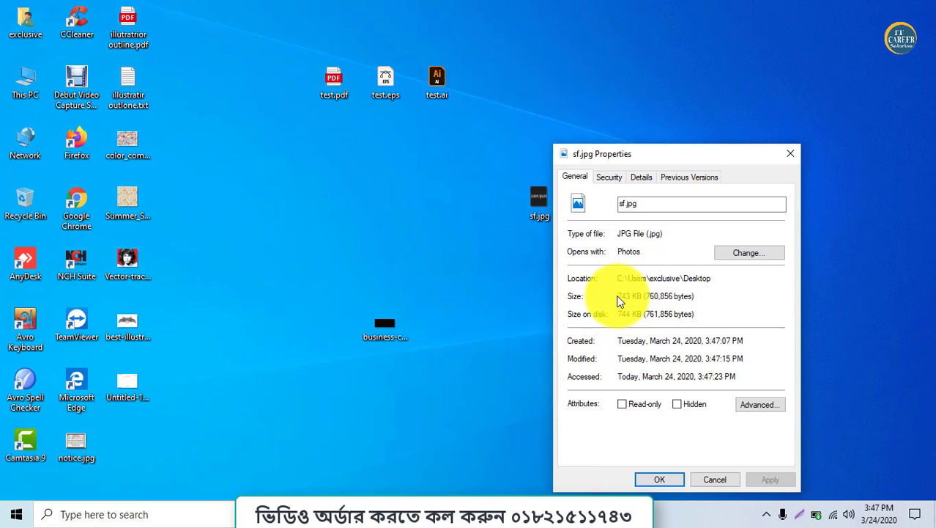
{"action": "left_click", "coordinate": [790, 153]}
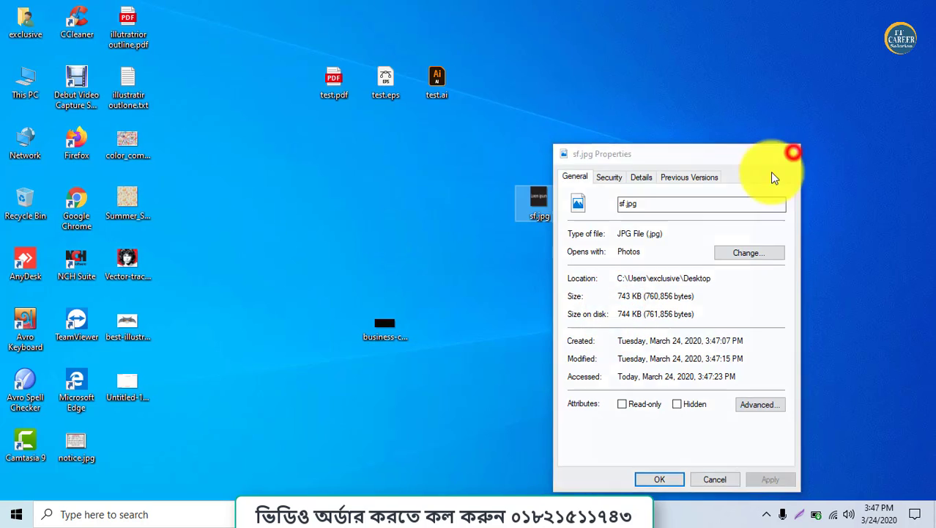
{"action": "left_click", "coordinate": [643, 199]}
{"action": "right_click", "coordinate": [643, 199]}
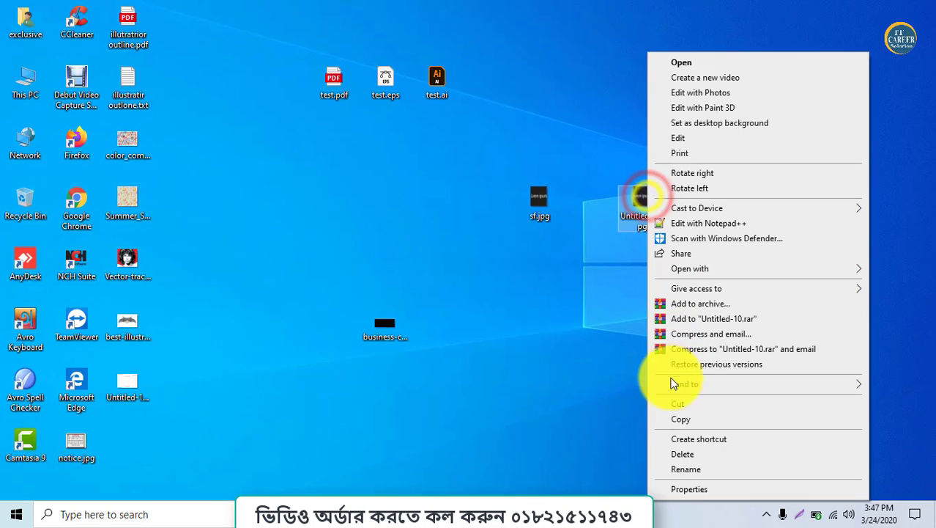
{"action": "left_click", "coordinate": [676, 488]}
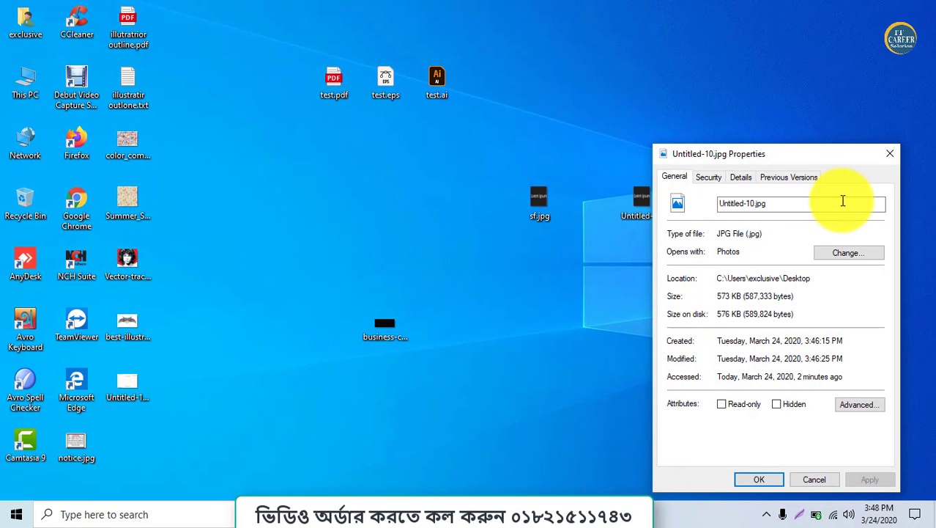
{"action": "left_click", "coordinate": [896, 154]}
Switch back to Illustrator and select both the black rectangle and the Lorem ipsum text
{"action": "left_click", "coordinate": [449, 508]}
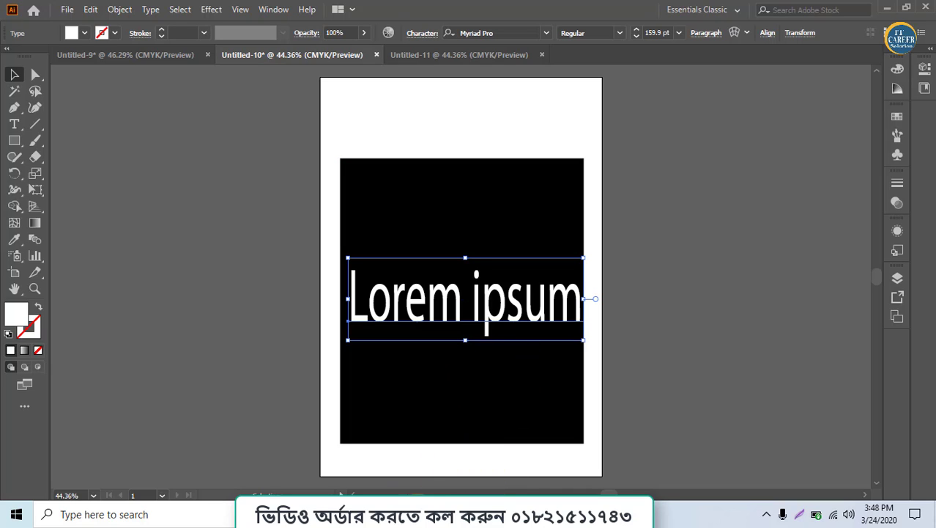
{"action": "mouse_move", "coordinate": [416, 489]}
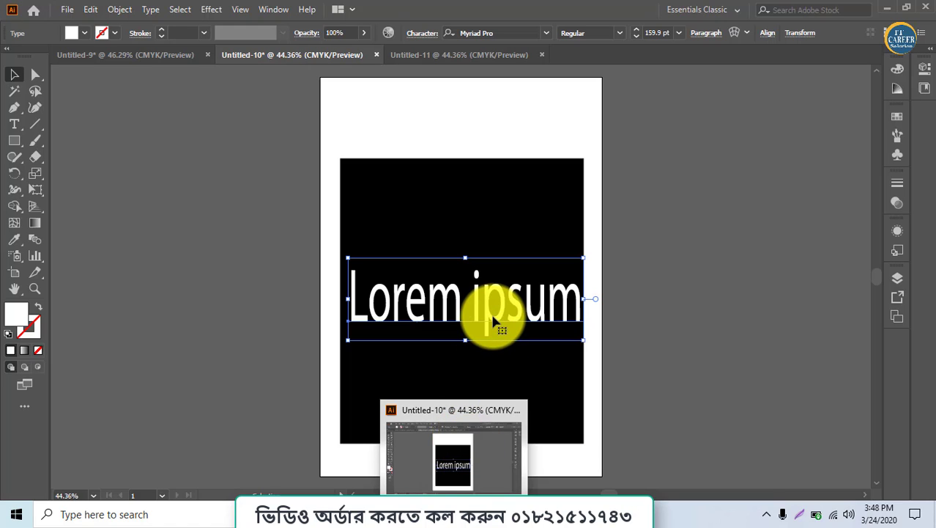
{"action": "left_click", "coordinate": [638, 289]}
{"action": "left_click_drag", "start_coordinate": [688, 351], "coordinate": [333, 208]}
Start another export of the Untitled-10 artwork and review the available file formats, keeping JPEG
{"action": "left_click", "coordinate": [64, 9]}
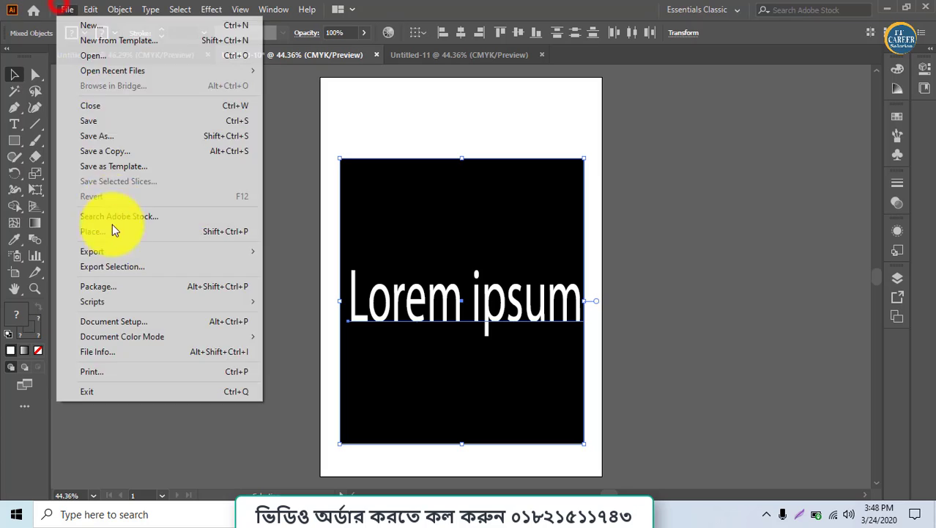
{"action": "left_click", "coordinate": [103, 250]}
{"action": "left_click", "coordinate": [304, 268]}
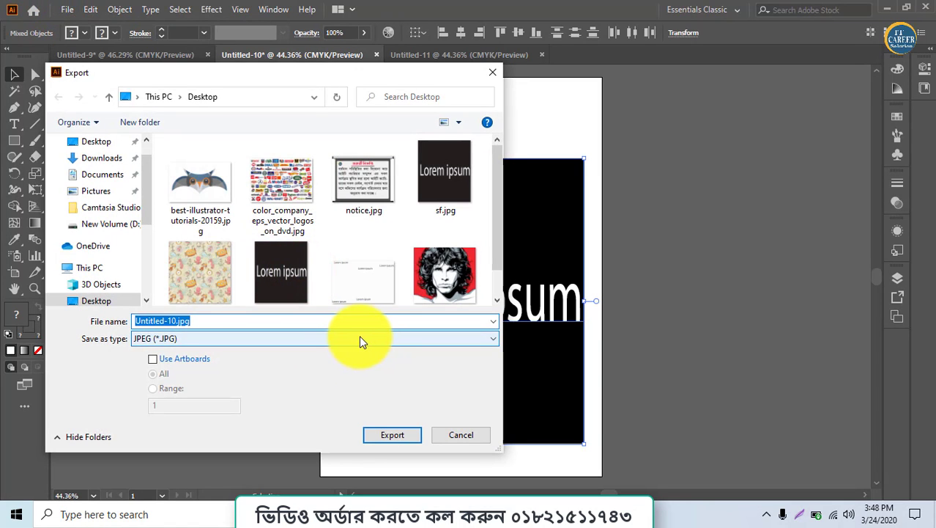
{"action": "left_click", "coordinate": [344, 338]}
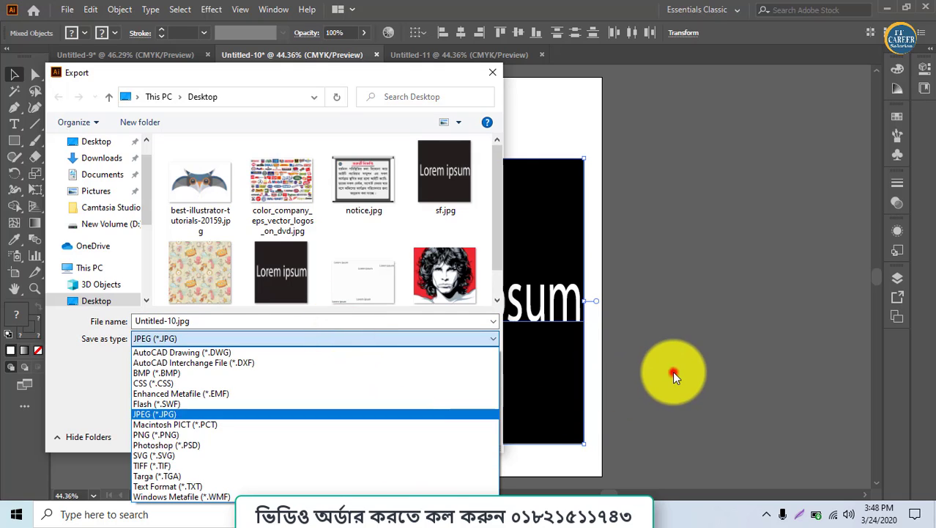
{"action": "left_click", "coordinate": [672, 371]}
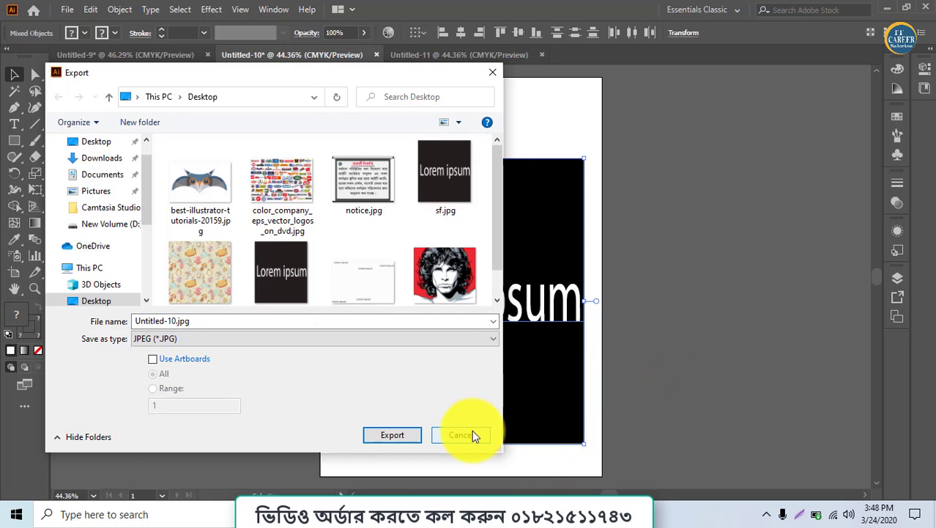